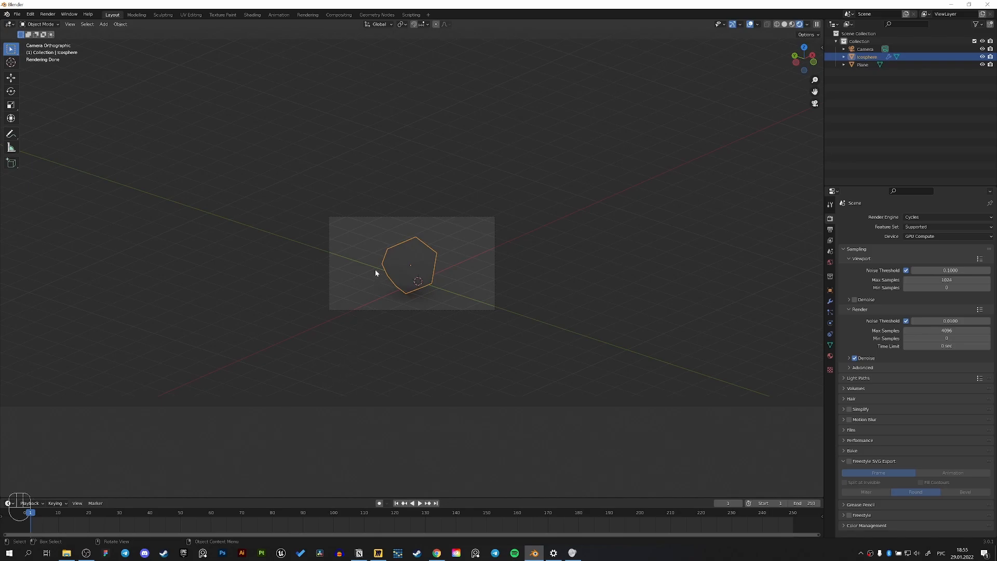
Switch the viewport to solid shading and examine the icosphere resting on the plane.
mouse_move(415, 284)
middle_down()
mouse_move(440, 295)
mouse_move(486, 281)
mouse_move(455, 268)
middle_up()
key(z)
mouse_move(695, 288)
middle_down()
mouse_move(499, 276)
mouse_move(512, 309)
middle_up()
scroll(512, 310, down, 3)
click(496, 308)
scroll(494, 307, down, 4)
click(412, 267)
scroll(422, 269, up, 5)
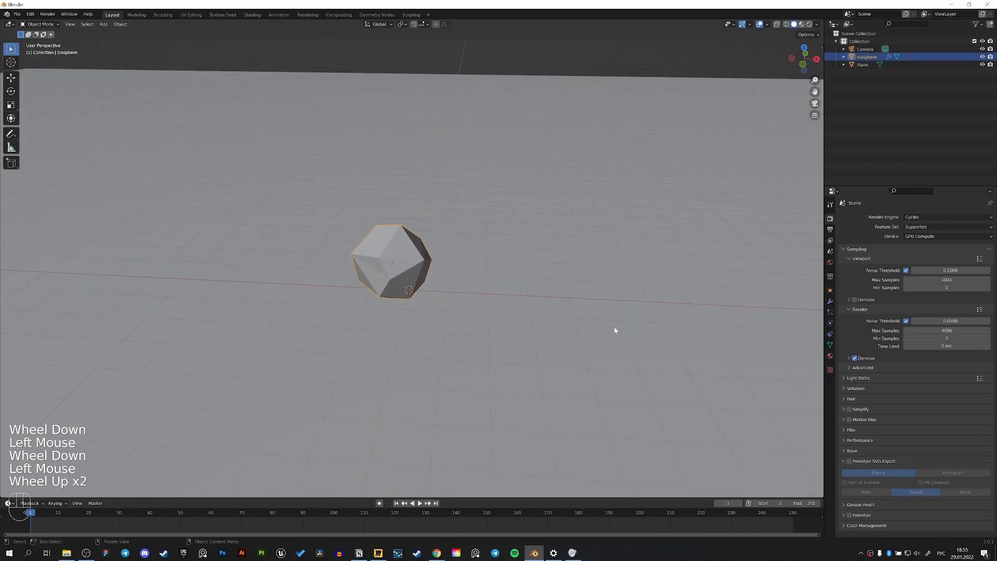
key(shift+a)
mouse_move(447, 278)
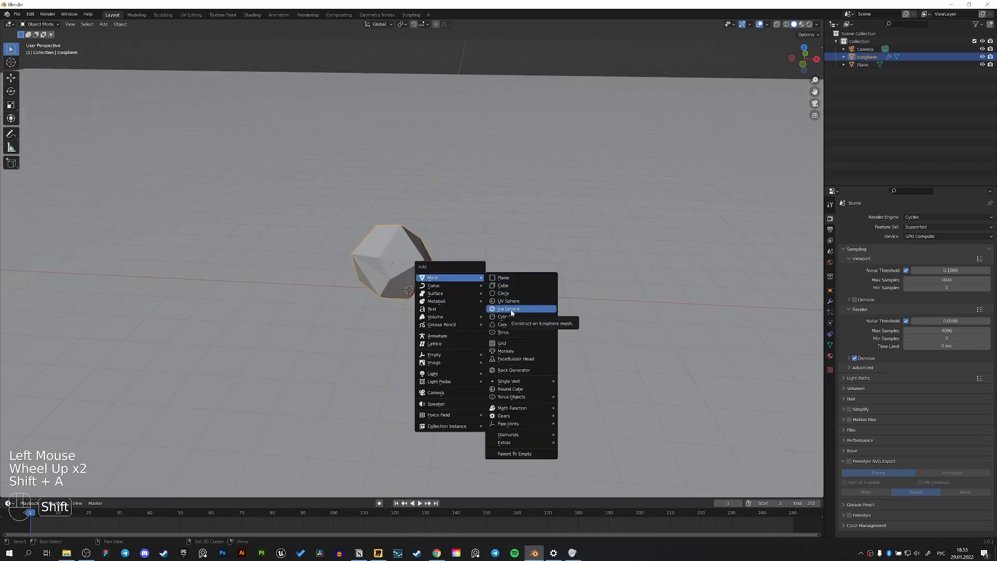
key(shift+a)
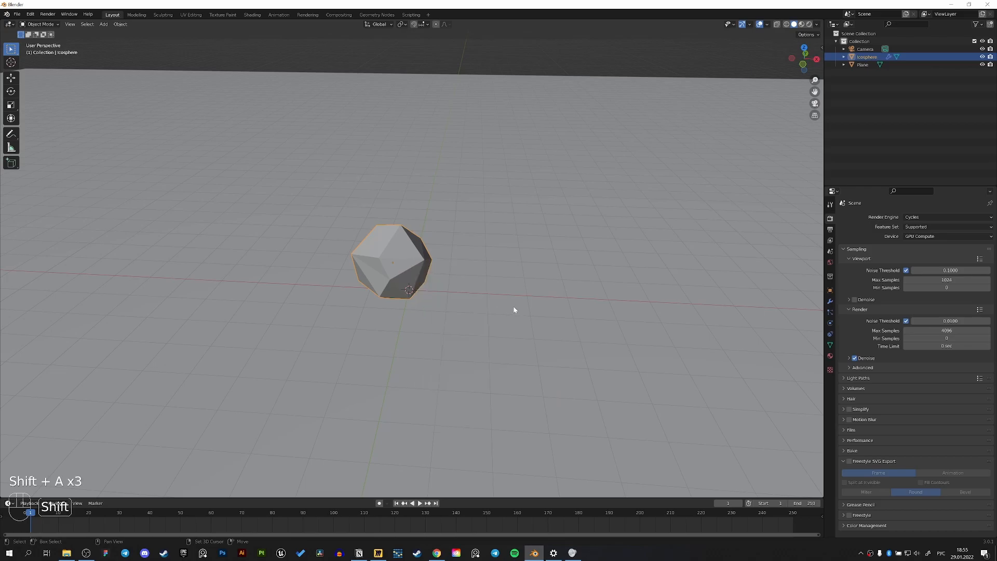
Show the icosphere's Decimate modifier settings, examine its facets, and view it through the camera.
click(829, 302)
scroll(443, 272, down, 2)
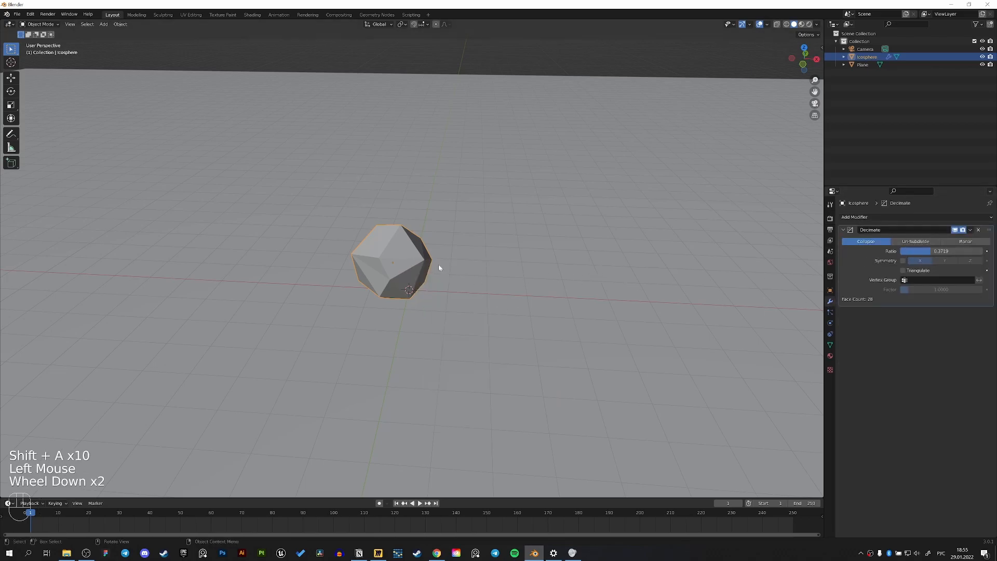
middle_drag(418, 273, 561, 309)
scroll(465, 296, up, 2)
click(559, 246)
key(KP_0)
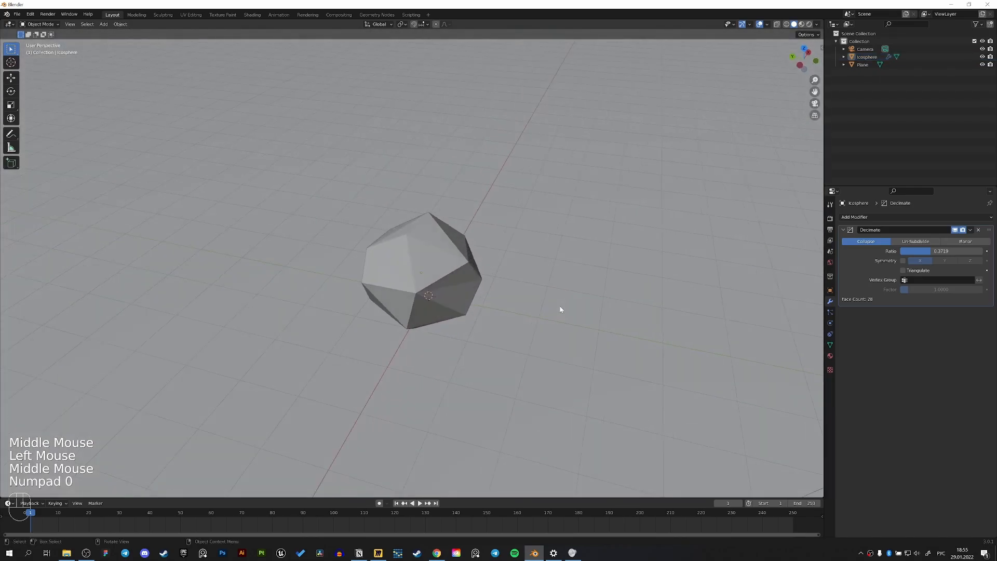
scroll(439, 277, up, 1)
scroll(440, 277, up, 3)
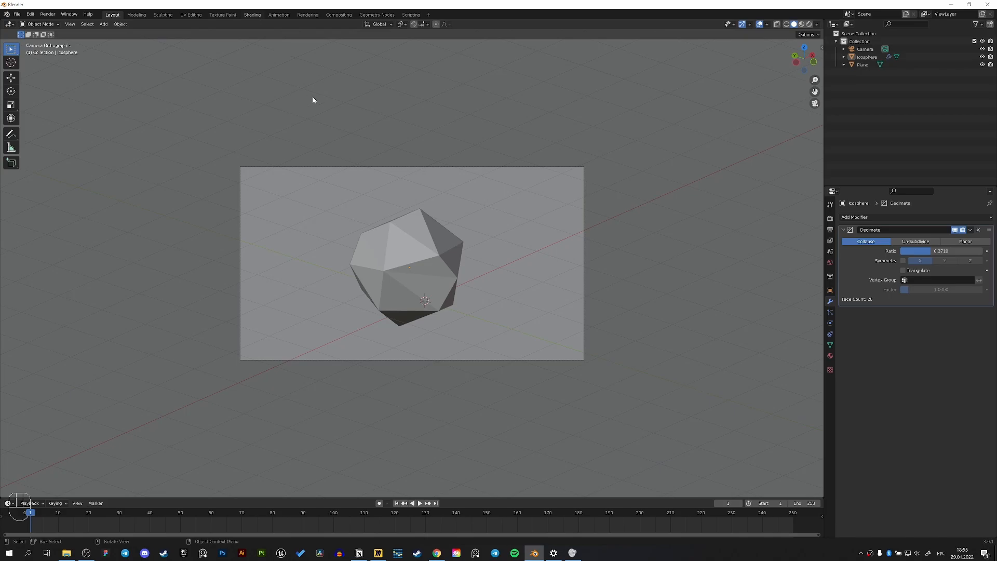
Switch to the Shading workspace and display the World shader's node tree.
click(252, 14)
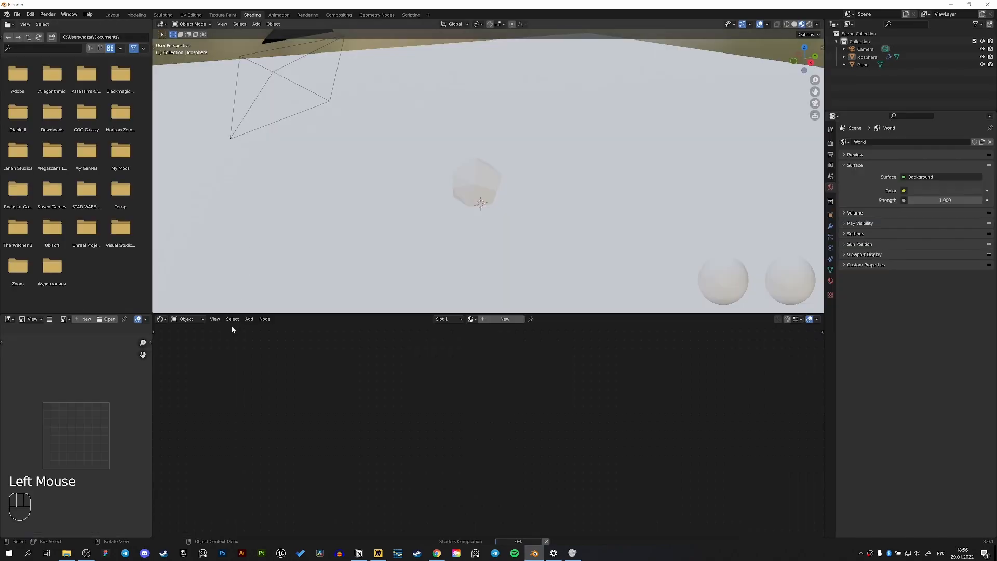
click(195, 319)
click(197, 336)
middle_drag(325, 338, 421, 376)
key(ctrl+a)
click(415, 367)
Add an Environment Texture node to the World shader and connect its Color output to the Background node's Color.
key(shift+a)
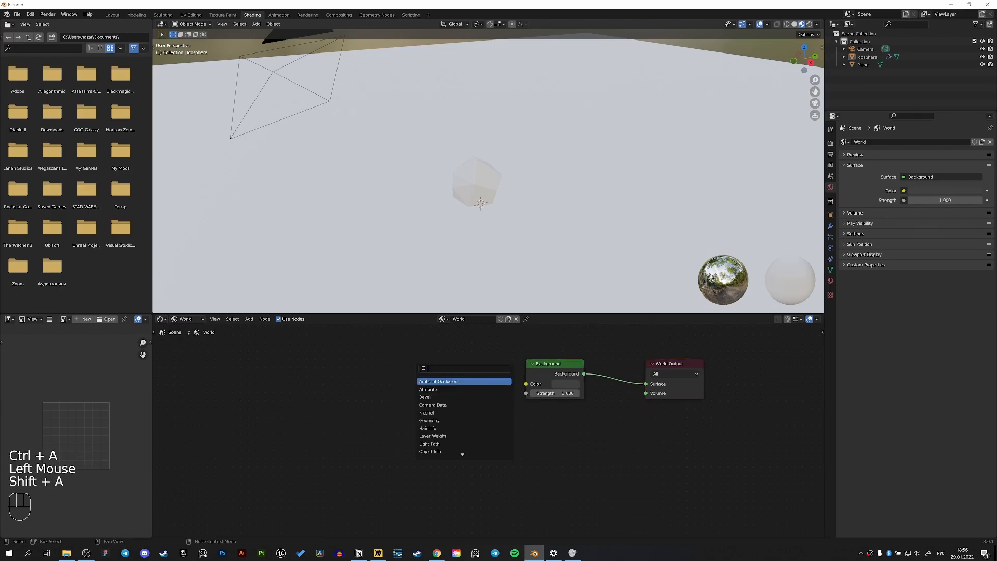
text(у)
key(BackSpace)
text(env)
key(Return)
click(410, 368)
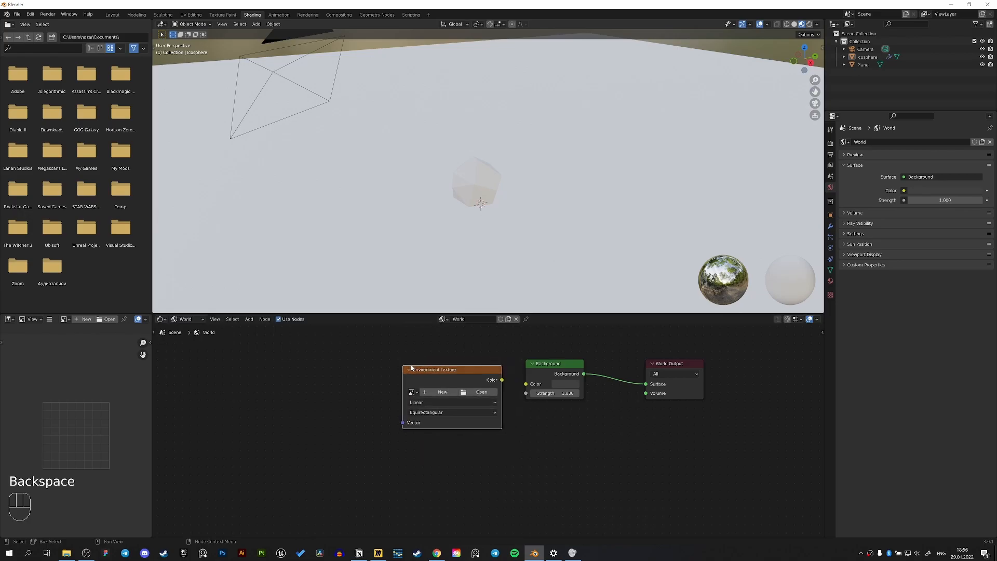
drag(504, 381, 526, 385)
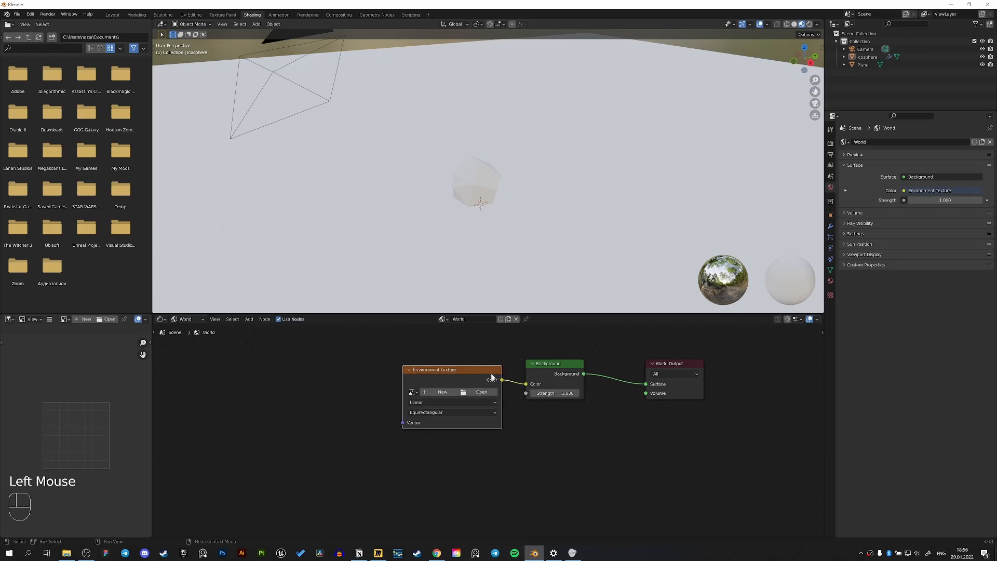
Attach Texture Coordinate and Mapping nodes to the Environment Texture and load large_corridor_2k.hdr from the HDRI folder into it.
key(ctrl+t)
middle_drag(433, 376, 551, 375)
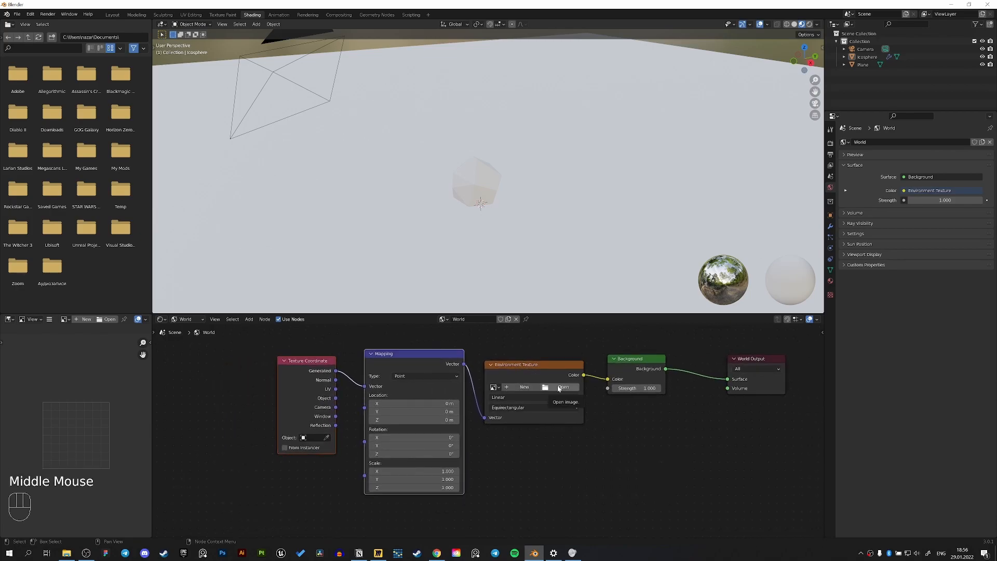
click(559, 387)
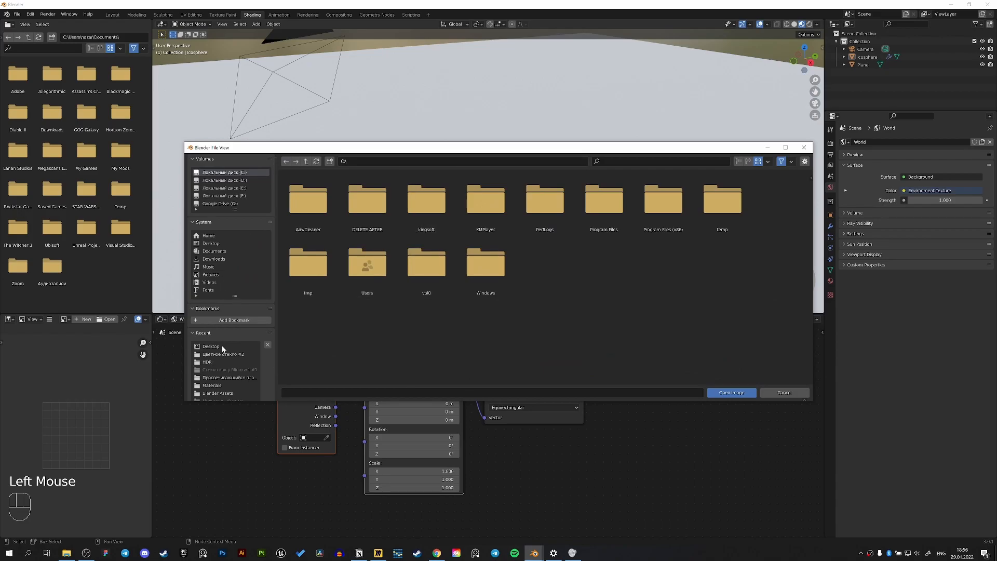
click(210, 363)
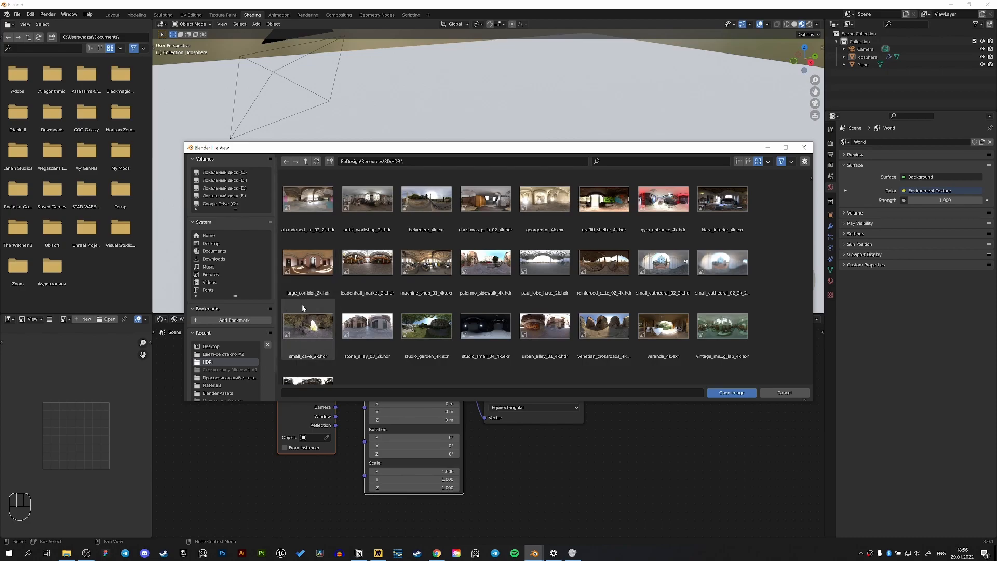
double_click(323, 276)
middle_drag(547, 388, 529, 411)
middle_drag(558, 368, 576, 381)
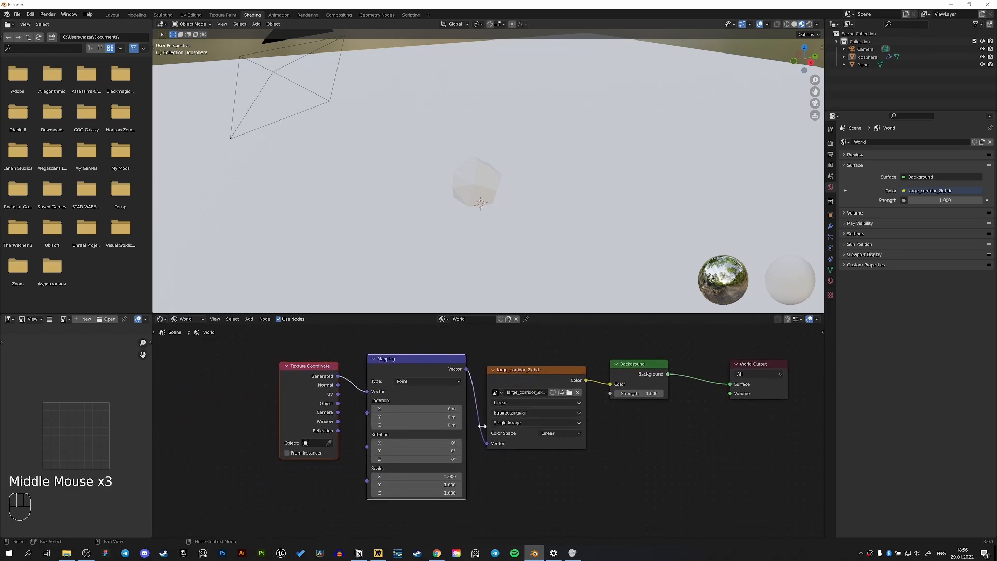
Set the Mapping node's Z rotation to 100° for the world environment.
click(426, 459)
click(425, 459)
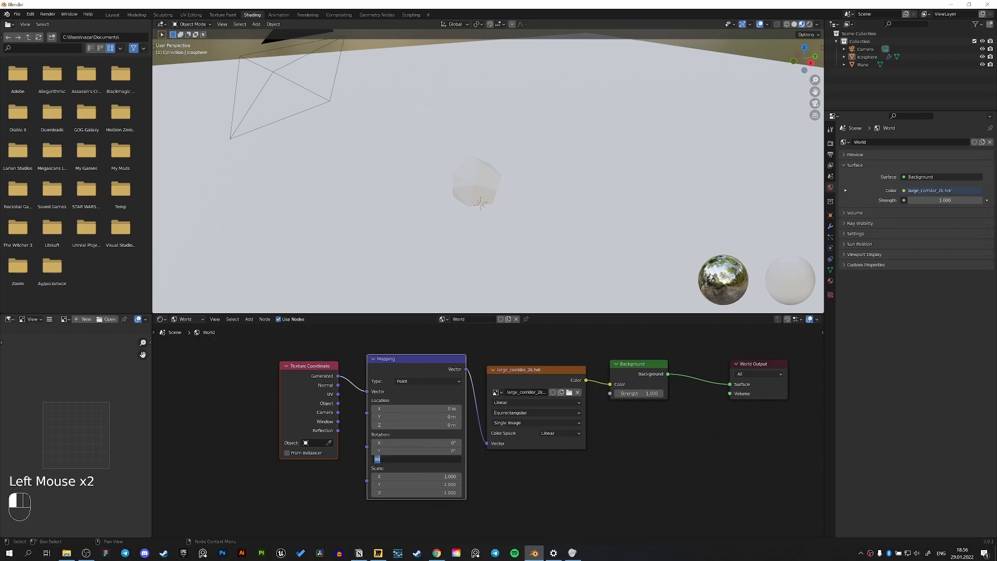
text(100)
key(Return)
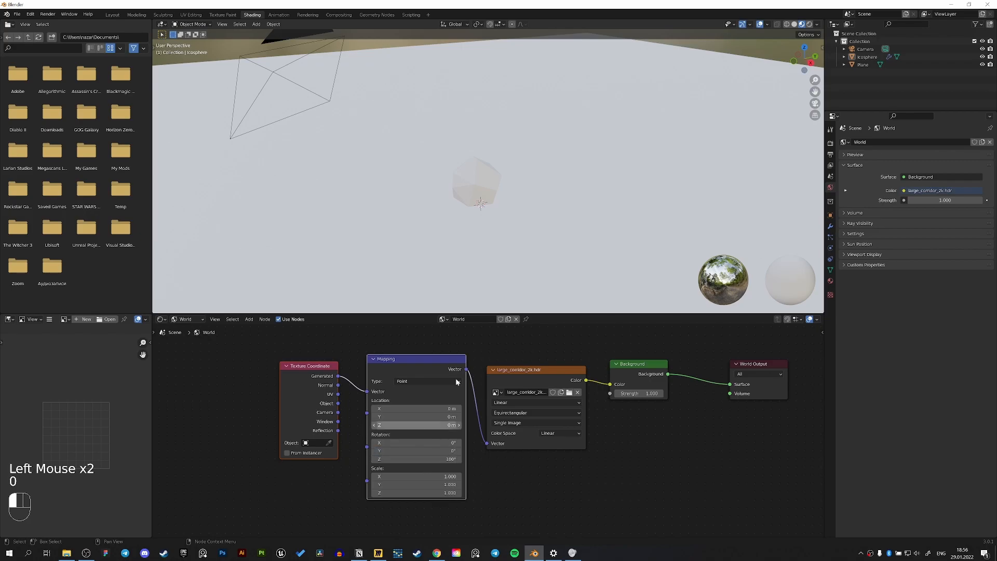
Return to the object shader, create a new material for the icosphere, and delete its Principled BSDF node.
click(185, 319)
click(192, 328)
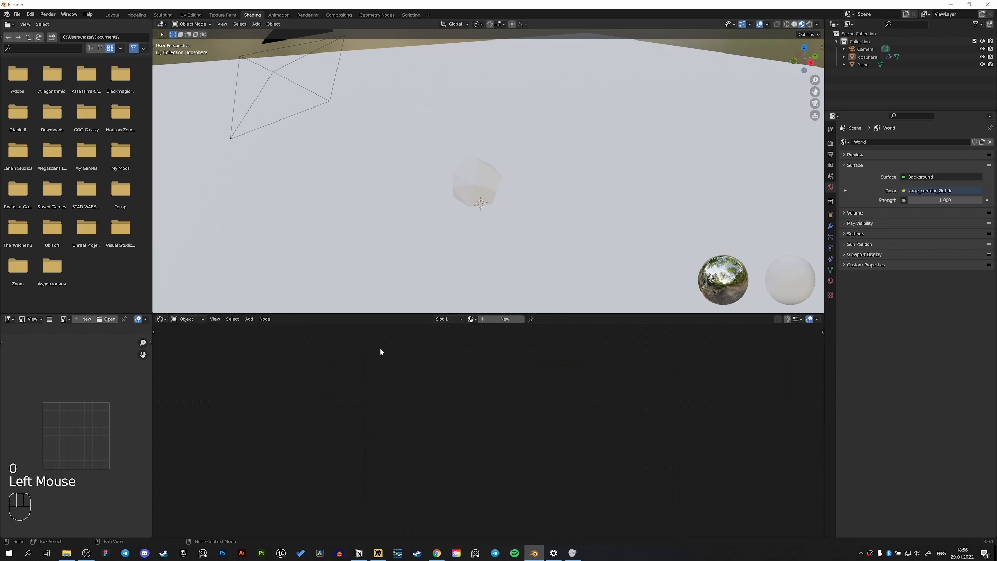
click(505, 319)
middle_drag(541, 375, 551, 376)
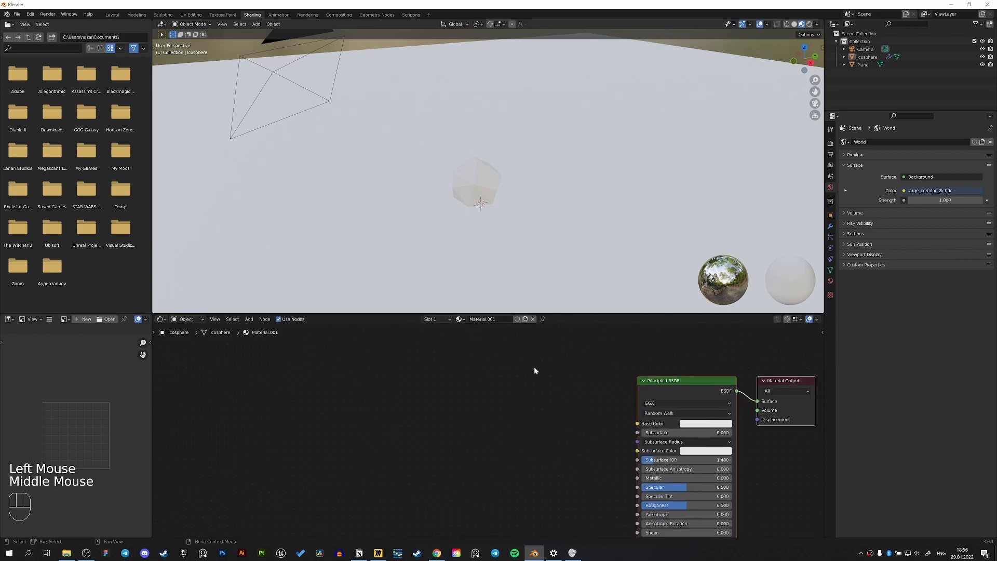
click(560, 400)
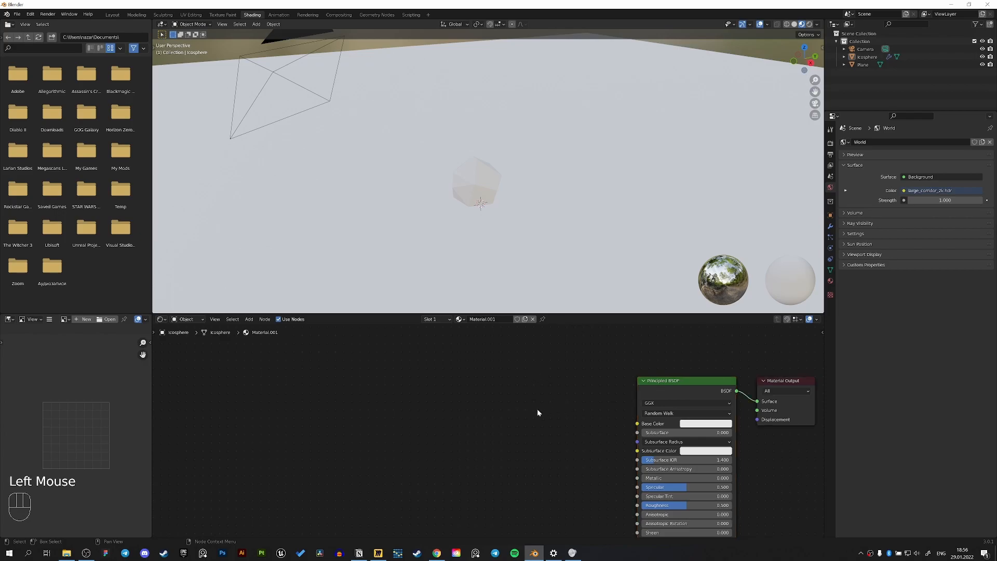
middle_drag(672, 397, 622, 374)
click(619, 369)
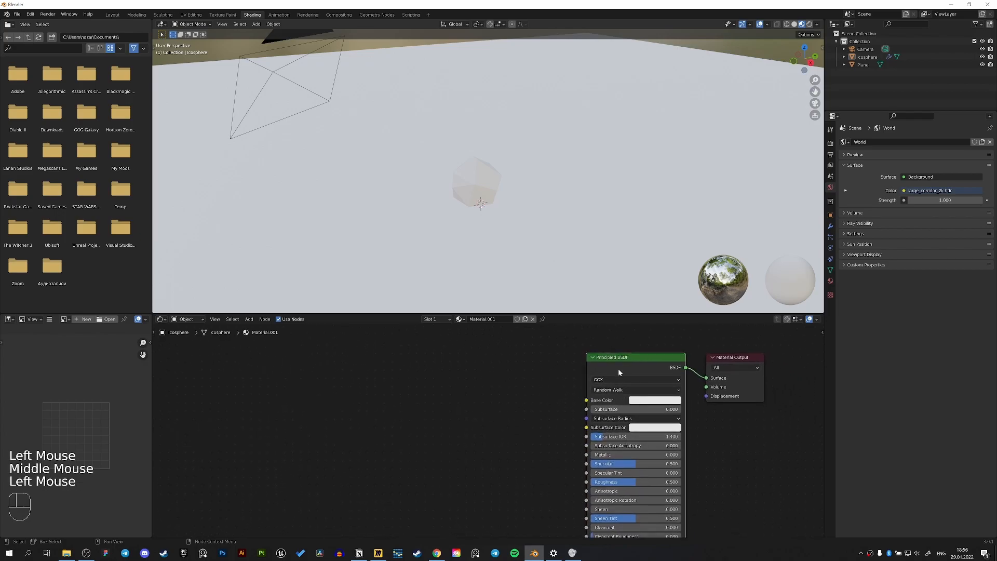
key(Delete)
Add two Add Shader nodes, chain the first into the second, and connect the second to the Material Output's Surface.
key(shift+a)
text(add)
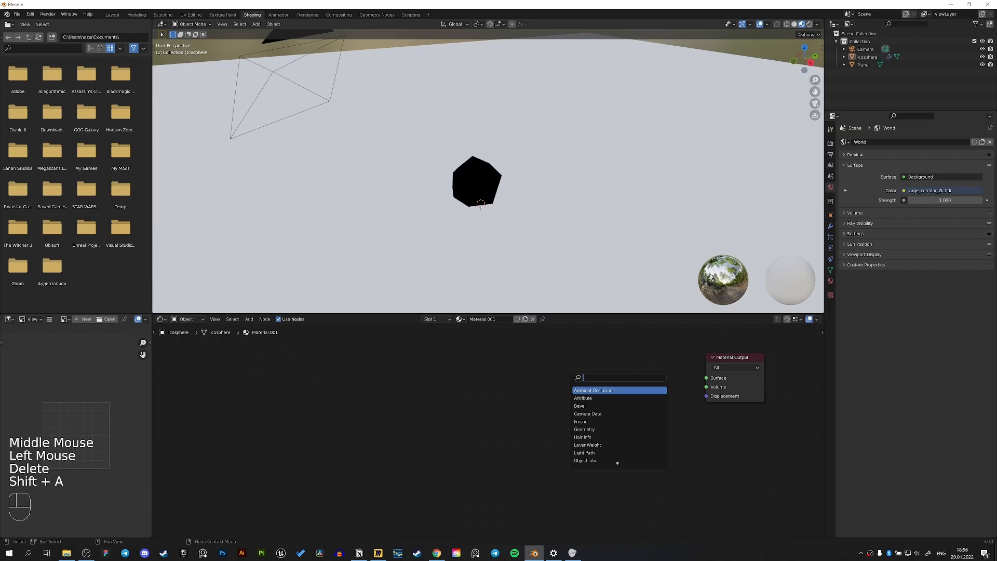
key(Return)
click(457, 381)
key(shift+d)
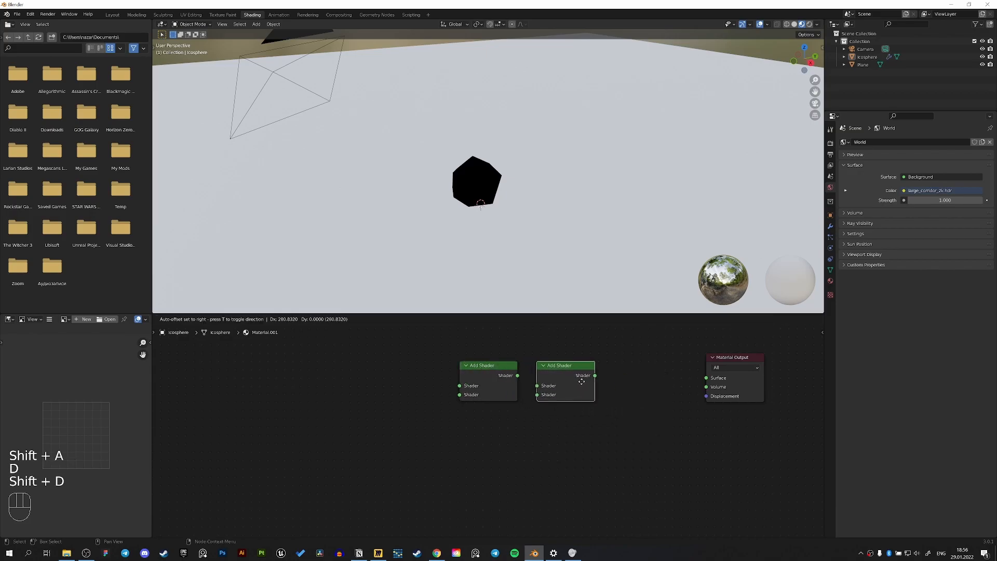
drag(517, 376, 564, 387)
drag(621, 374, 707, 378)
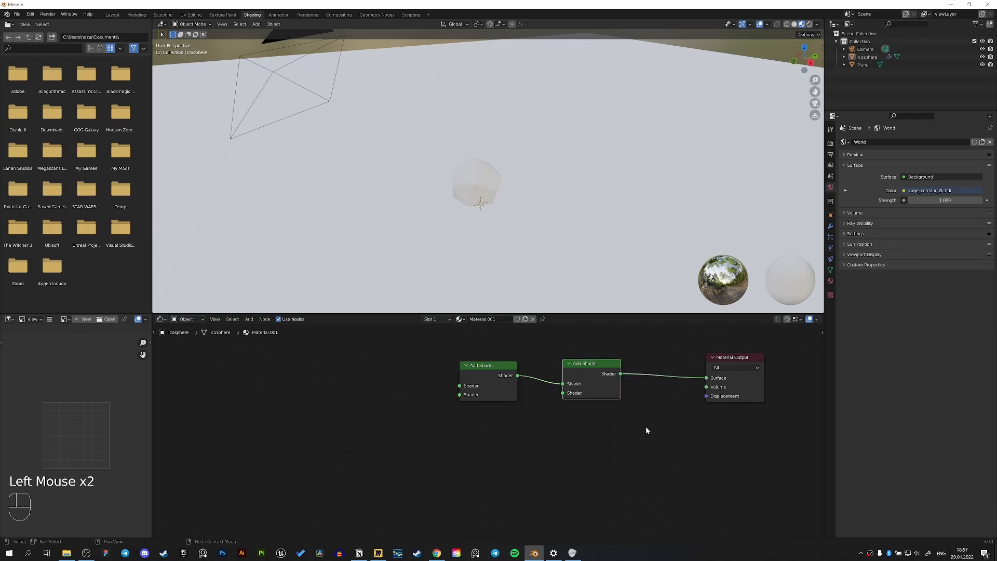
Add a Glass BSDF node and duplicate it twice, stacking three Glass BSDF nodes before the Add Shader nodes.
middle_drag(644, 428, 664, 426)
key(shift+a)
text(glass)
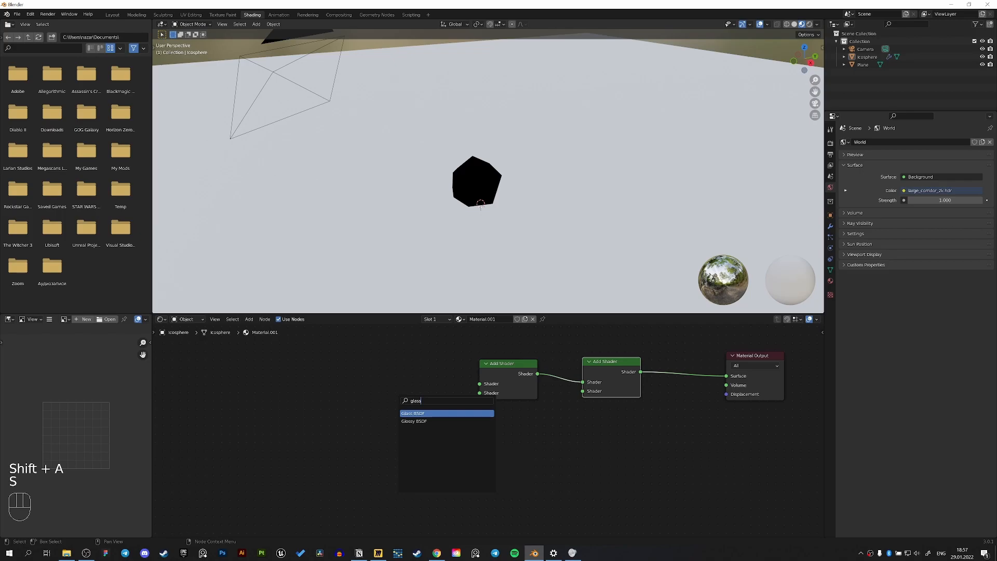
click(447, 413)
click(395, 392)
scroll(394, 392, down, 2)
key(shift+d)
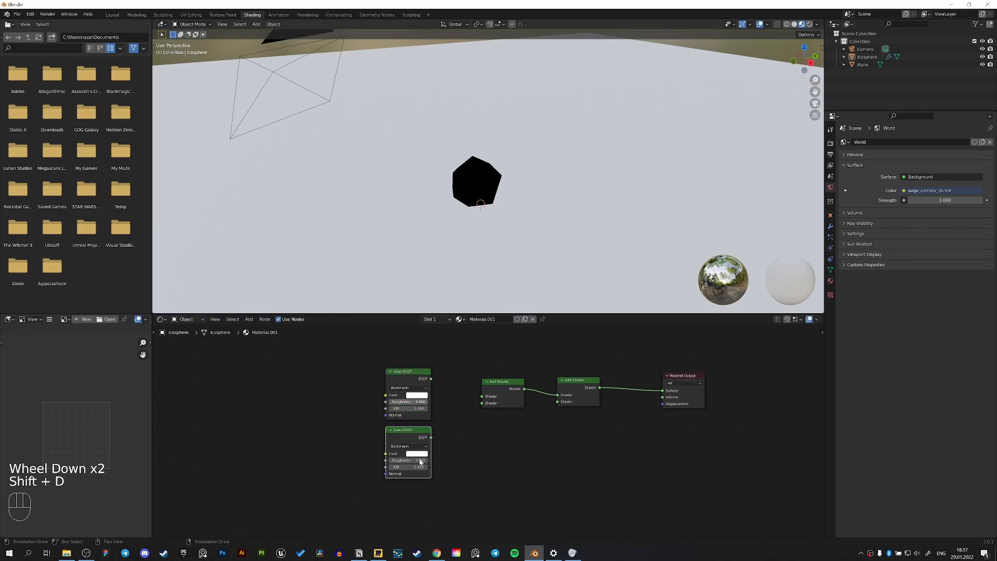
click(419, 462)
middle_drag(444, 443, 452, 364)
key(shift+d)
click(452, 432)
Connect the upper two Glass BSDF nodes to the first Add Shader and the lowest one to the second Add Shader's free input.
middle_drag(460, 409, 456, 494)
drag(435, 383, 486, 402)
drag(439, 444, 489, 413)
drag(436, 442, 485, 415)
middle_drag(465, 526, 472, 451)
drag(443, 432, 568, 375)
Set the uppermost Glass BSDF's color to pure red (R 1, G 0, B 0).
middle_drag(568, 375, 653, 382)
scroll(553, 360, up, 3)
middle_drag(553, 361, 535, 403)
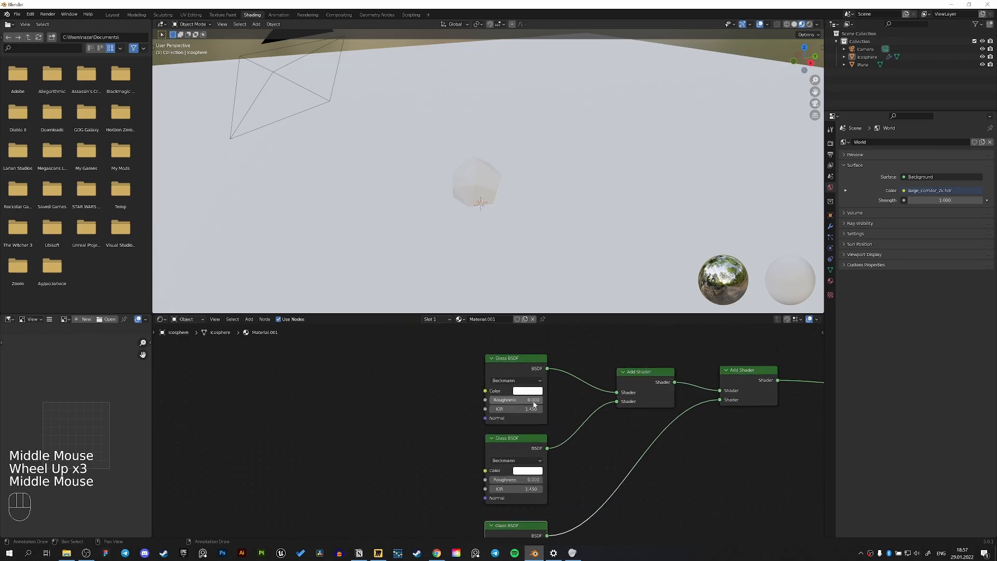
click(511, 396)
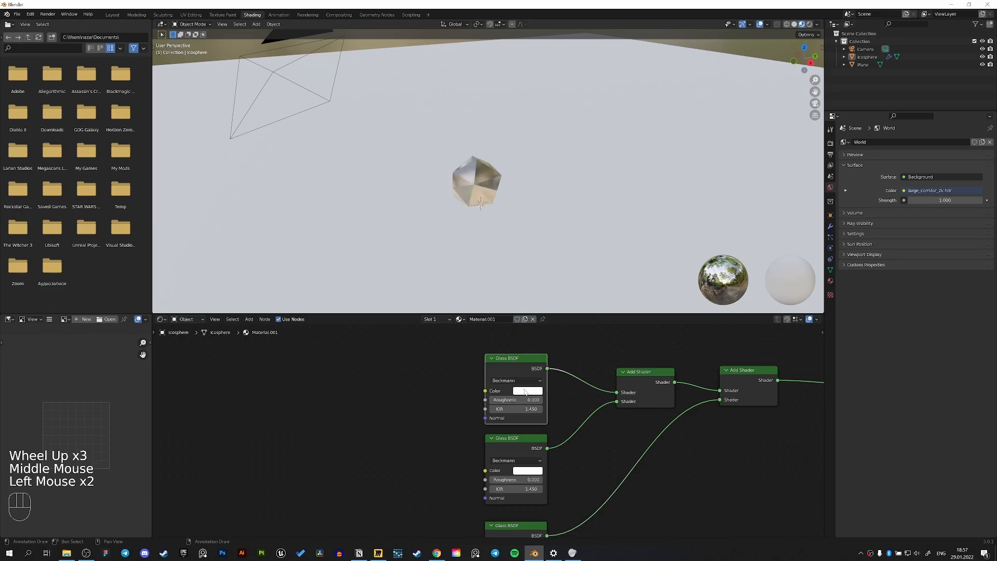
click(526, 392)
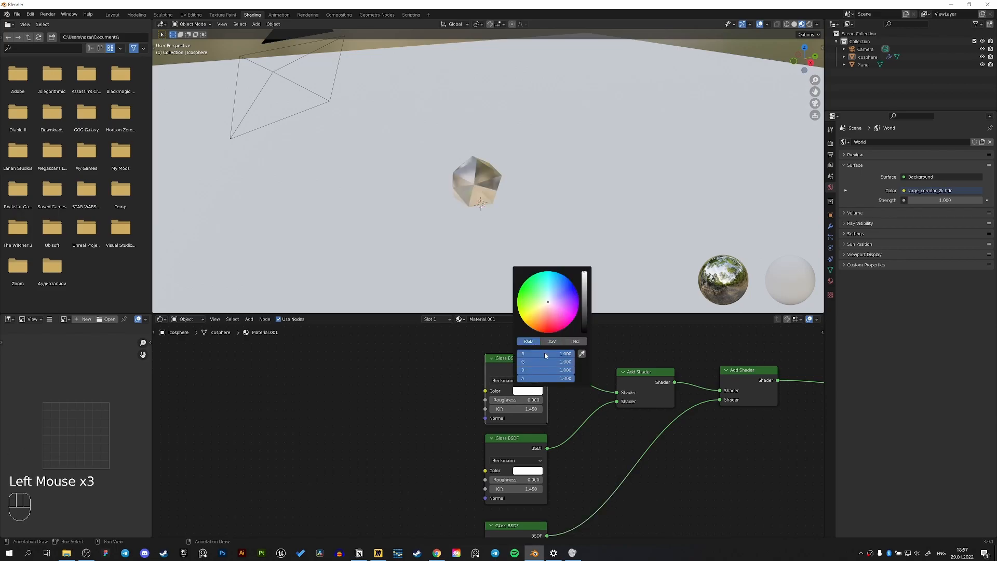
drag(550, 361, 520, 371)
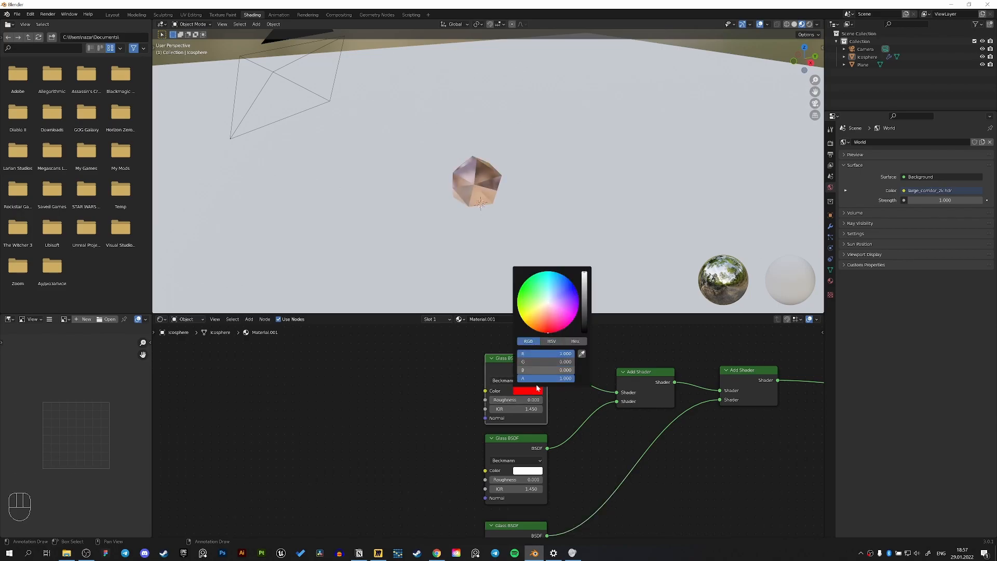
click(530, 391)
Set the middle Glass BSDF's color to pure green by lowering red and blue to 0.
middle_drag(590, 422, 599, 381)
middle_drag(557, 419, 563, 394)
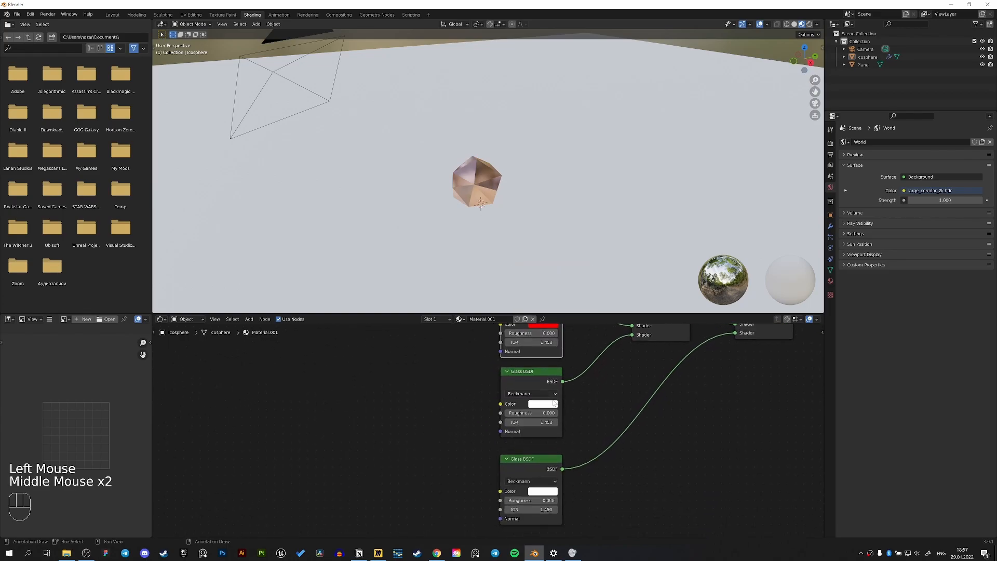
click(554, 403)
drag(556, 370, 475, 387)
drag(565, 384, 486, 386)
Set the lowest Glass BSDF's color to pure blue (R 0, G 0, B 1).
middle_drag(649, 414, 655, 363)
click(563, 440)
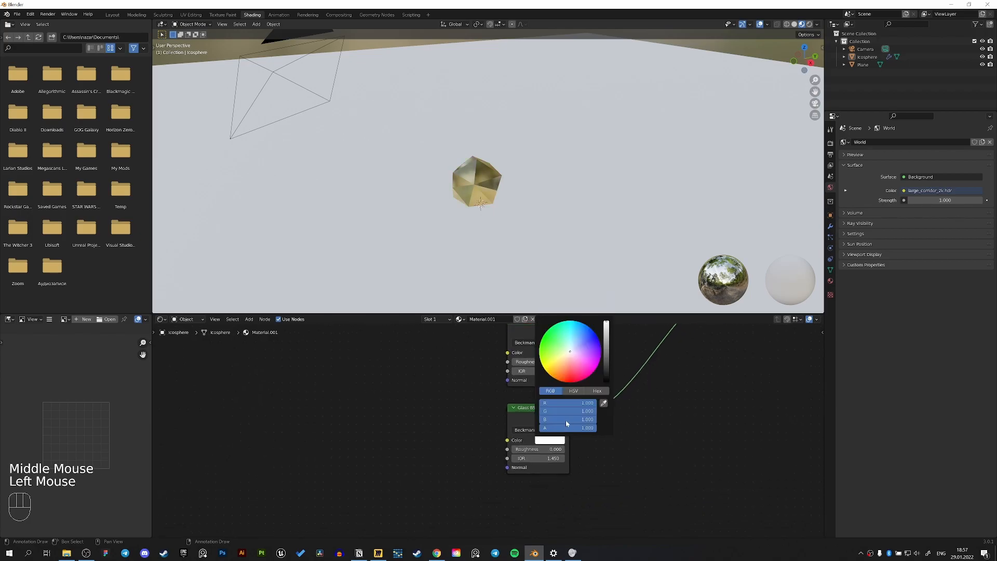
drag(563, 404, 466, 401)
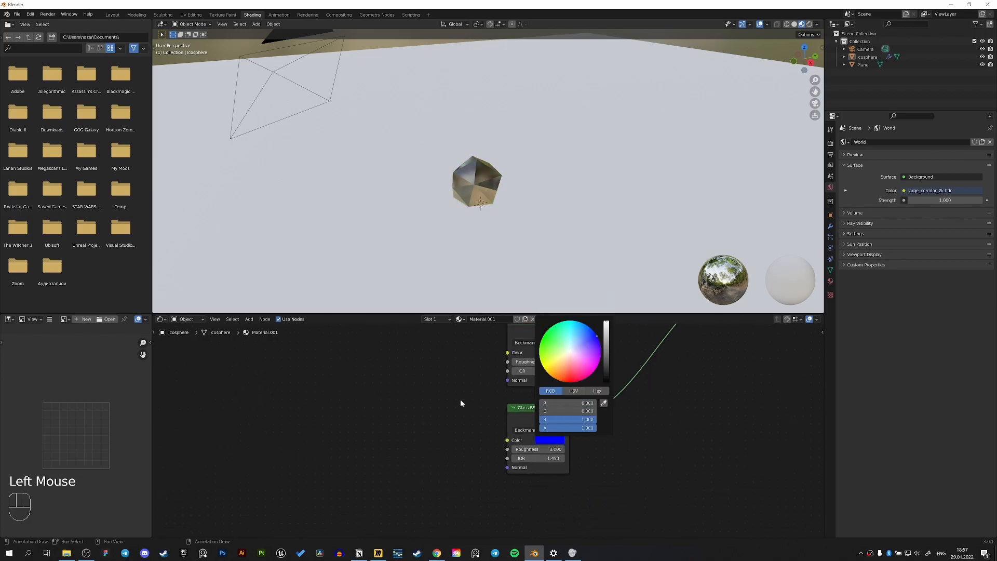
middle_drag(447, 376, 448, 423)
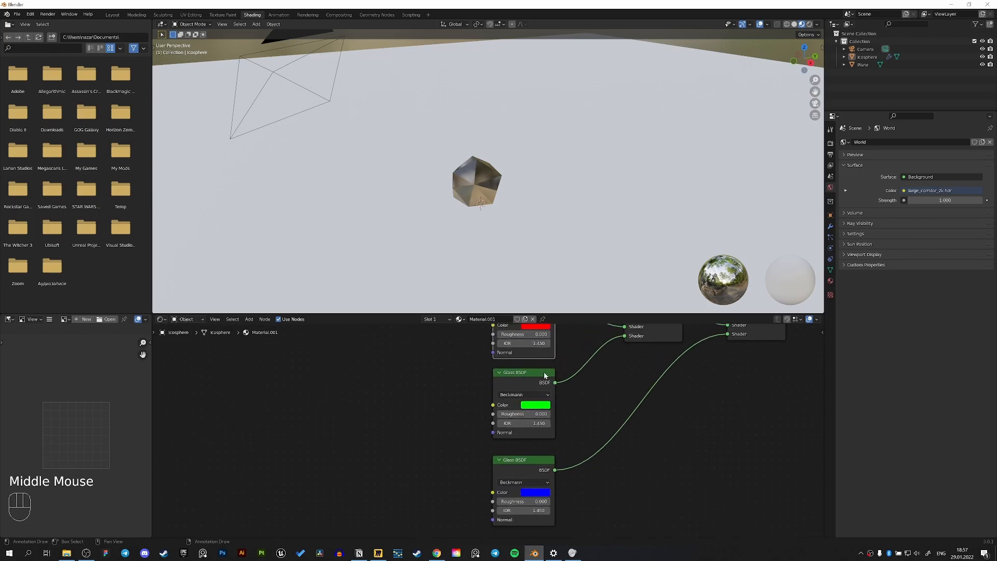
Set the red Glass BSDF's IOR to 1.3.
middle_drag(545, 375, 545, 352)
middle_drag(558, 411, 636, 469)
click(612, 378)
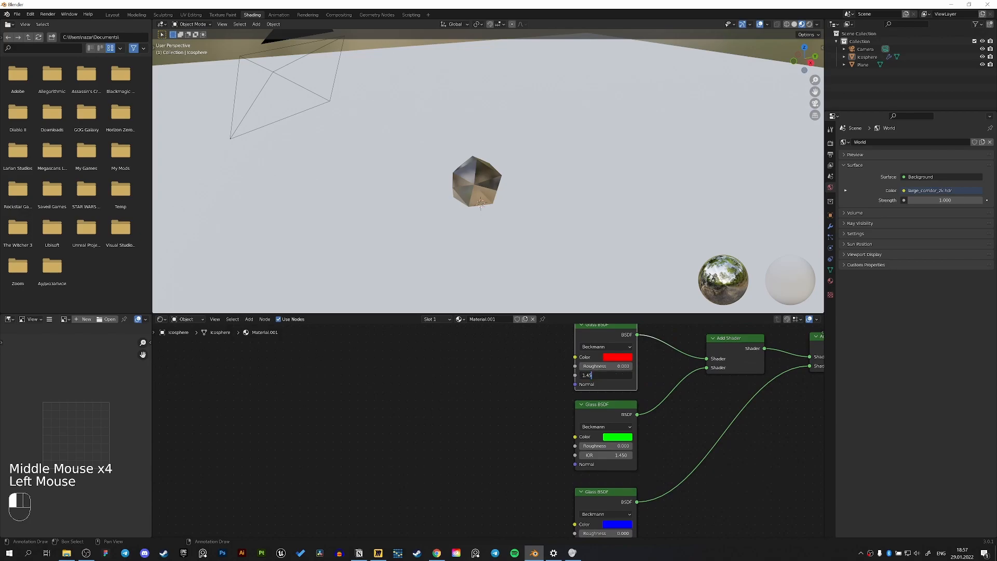
key(BackSpace)
text(1.3)
Set the green Glass BSDF's IOR to 1.4 and the blue Glass BSDF's IOR to 1.5.
click(606, 455)
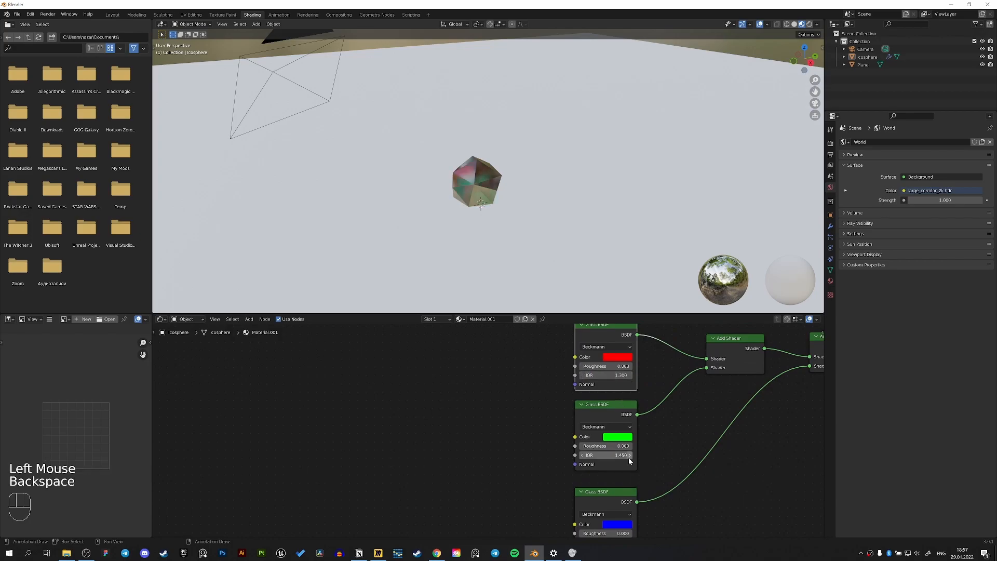
text(1.4)
key(Return)
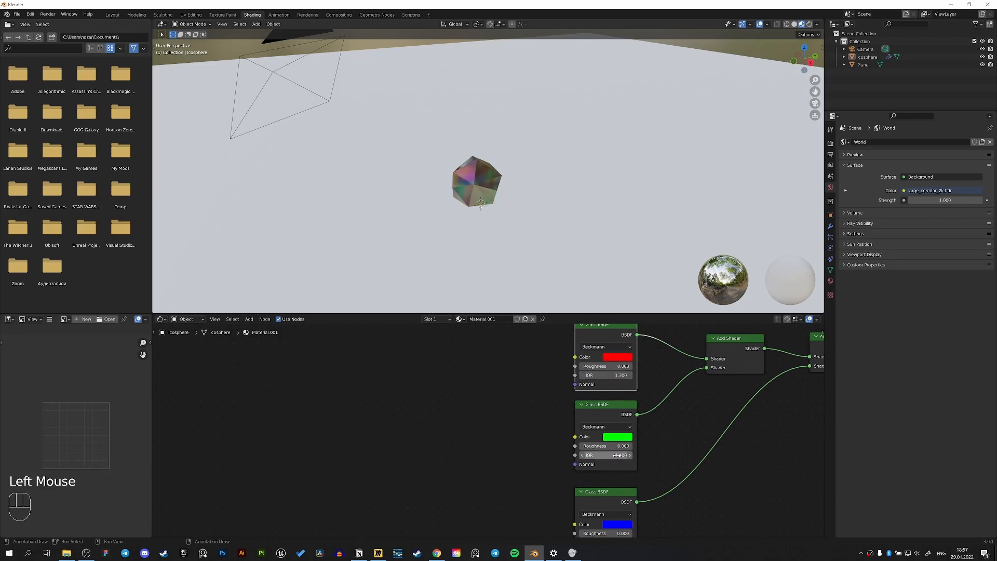
middle_drag(618, 535, 622, 455)
click(605, 483)
key(BackSpace)
text(1.5)
key(Return)
Add a Gradient Texture node and place it in the empty area before the three Glass BSDF nodes.
middle_drag(458, 417, 506, 453)
key(shift+a)
click(523, 406)
text(gra)
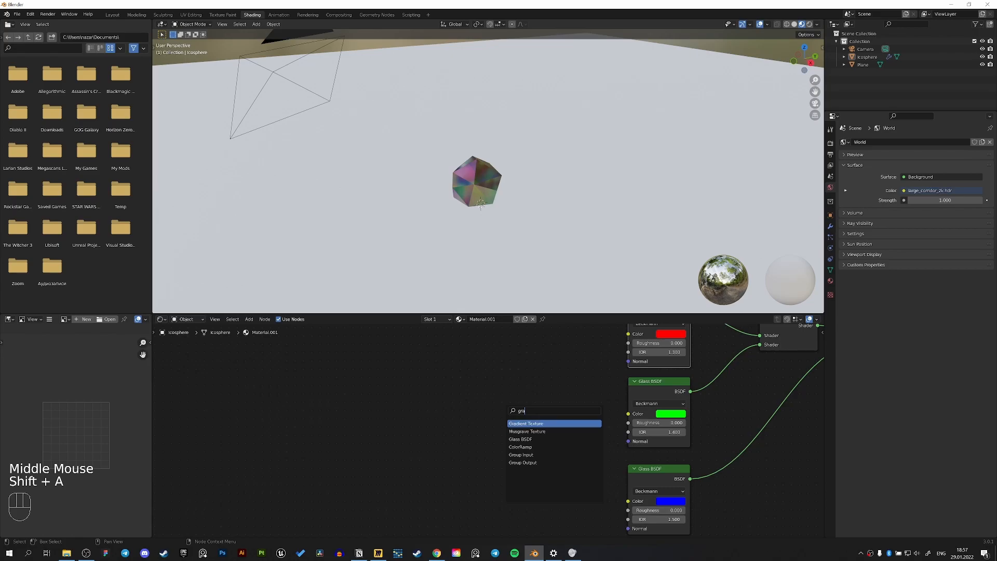
key(Return)
click(522, 394)
middle_drag(515, 407, 506, 441)
drag(486, 459, 487, 416)
middle_drag(522, 417, 495, 405)
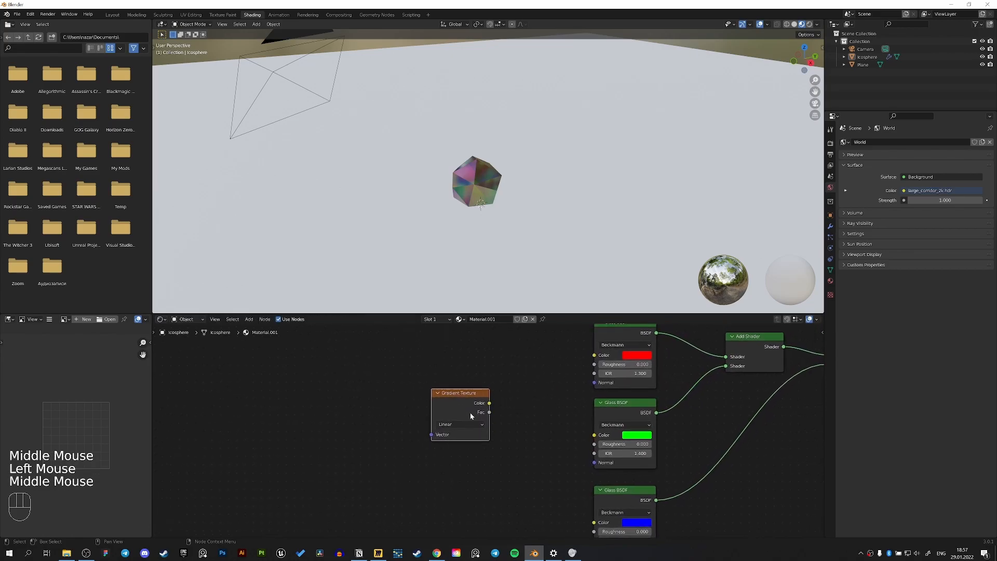
Connect the Gradient Texture's Fac output to the Normal inputs of the red, green and blue Glass BSDF nodes.
drag(490, 412, 594, 382)
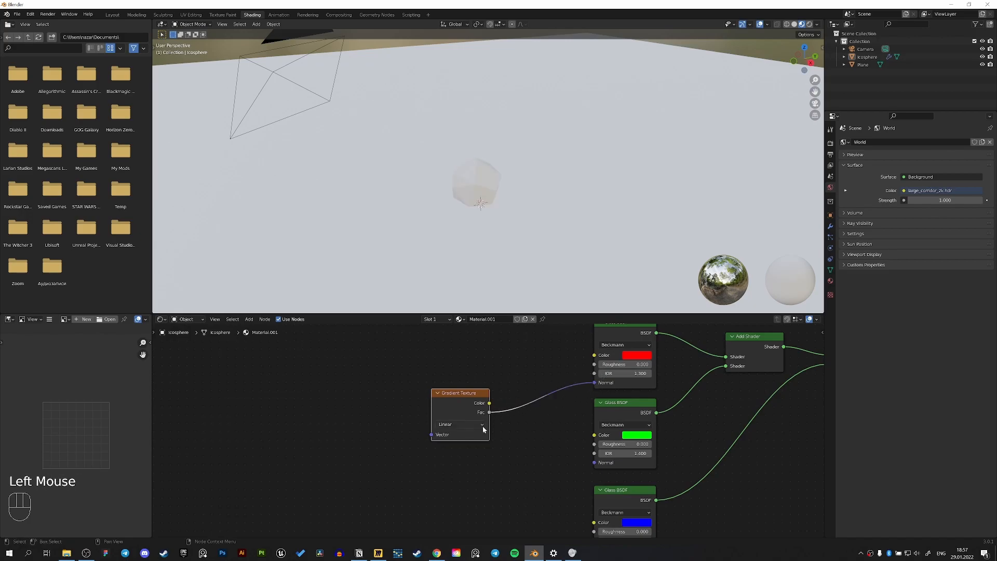
drag(490, 413, 601, 467)
middle_click(491, 414)
drag(489, 413, 527, 434)
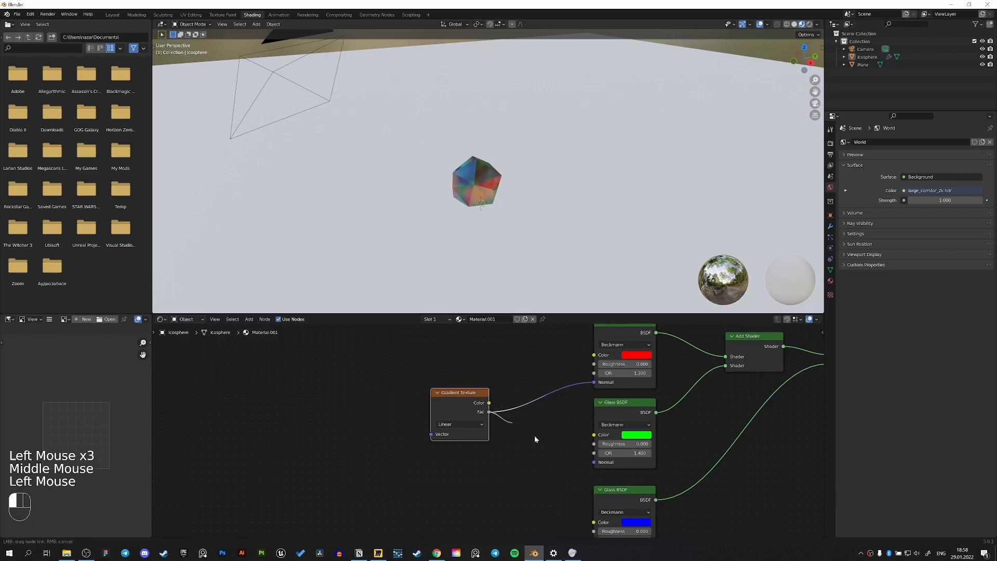
drag(578, 511, 593, 488)
drag(489, 351, 572, 384)
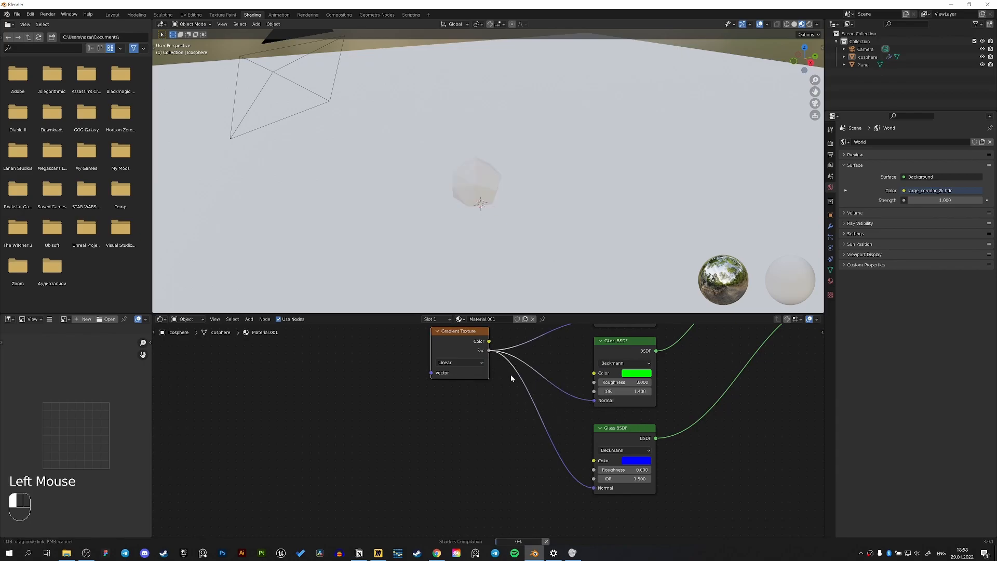
Add Texture Coordinate and Mapping nodes to the Gradient Texture and feed the Normal coordinate output into the Mapping vector.
middle_drag(470, 345, 532, 414)
click(531, 381)
key(ctrl+t)
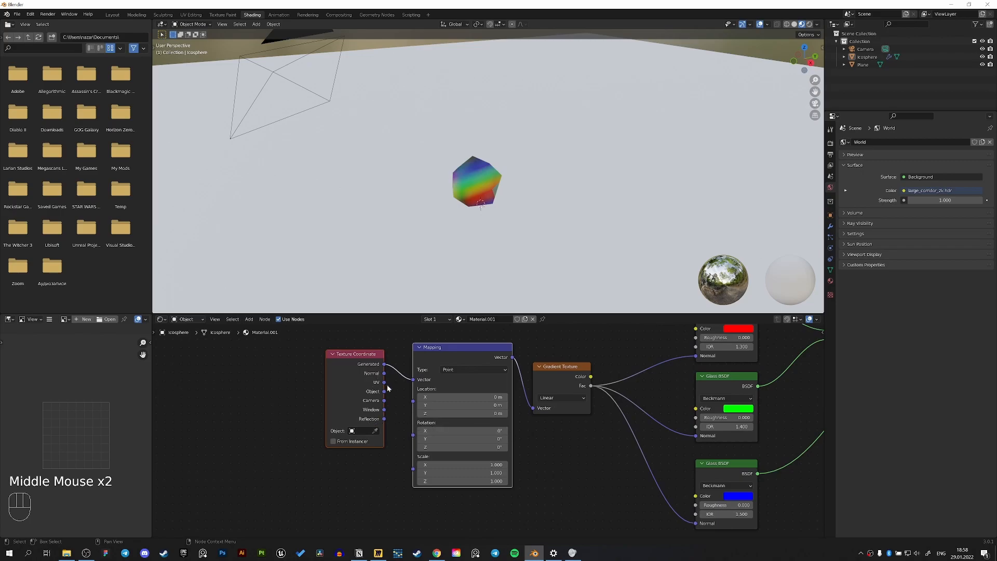
drag(384, 373, 414, 383)
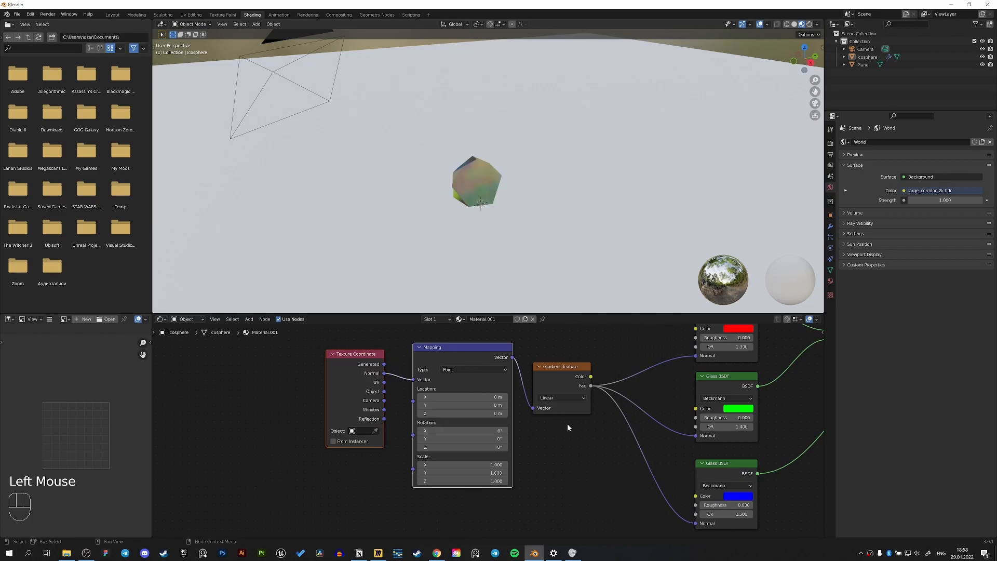
Set the Mapping node's Z rotation to 200°.
middle_drag(566, 366, 590, 368)
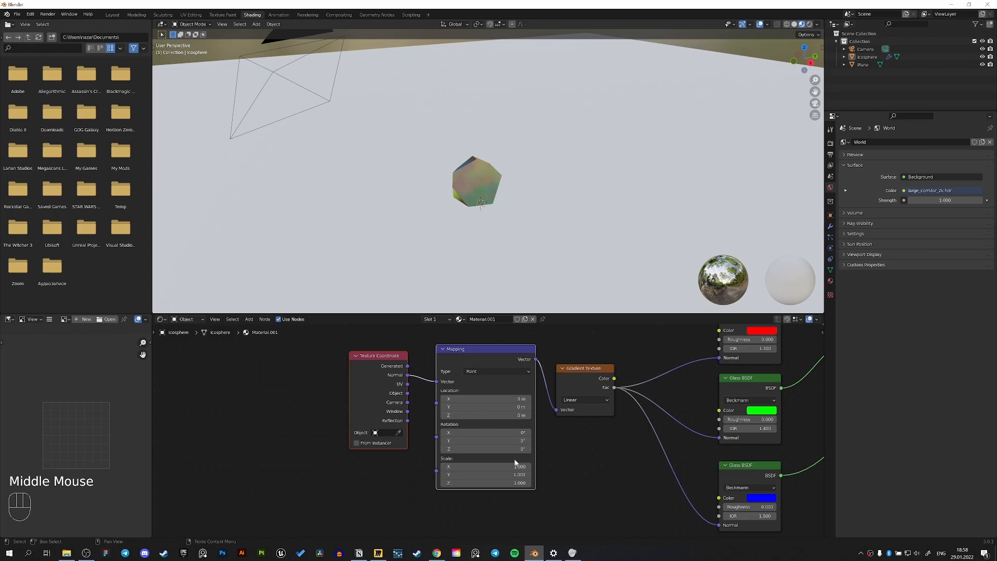
click(485, 449)
text(200)
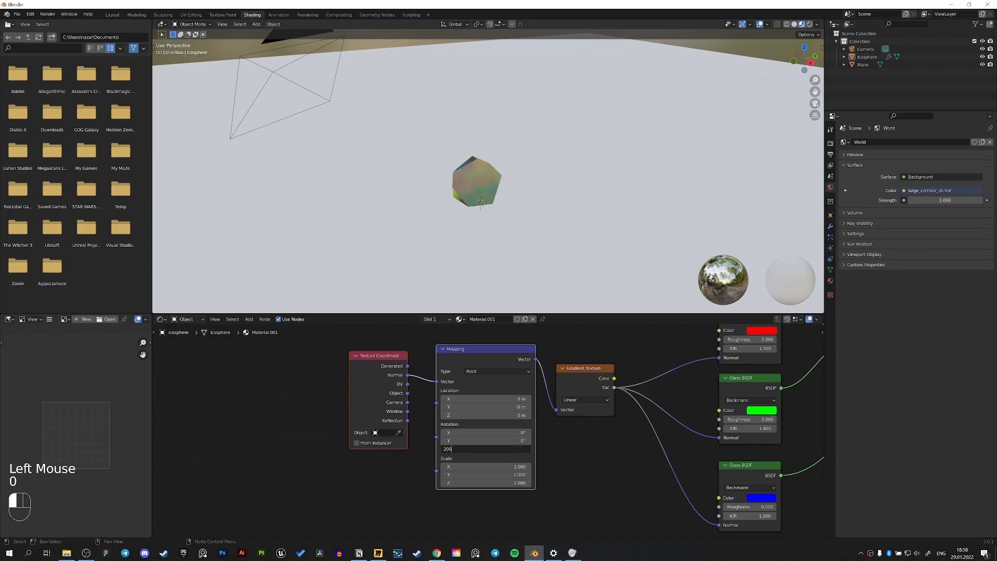
key(Return)
Look through the scene camera and switch the viewport to rendered shading.
middle_drag(438, 201, 518, 237)
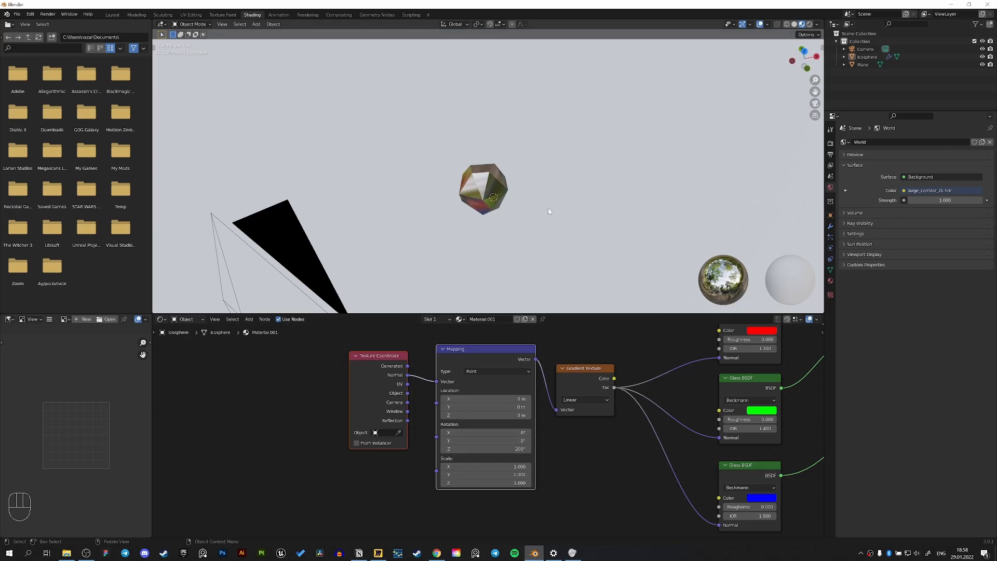
key(KP_0)
scroll(551, 211, down, 2)
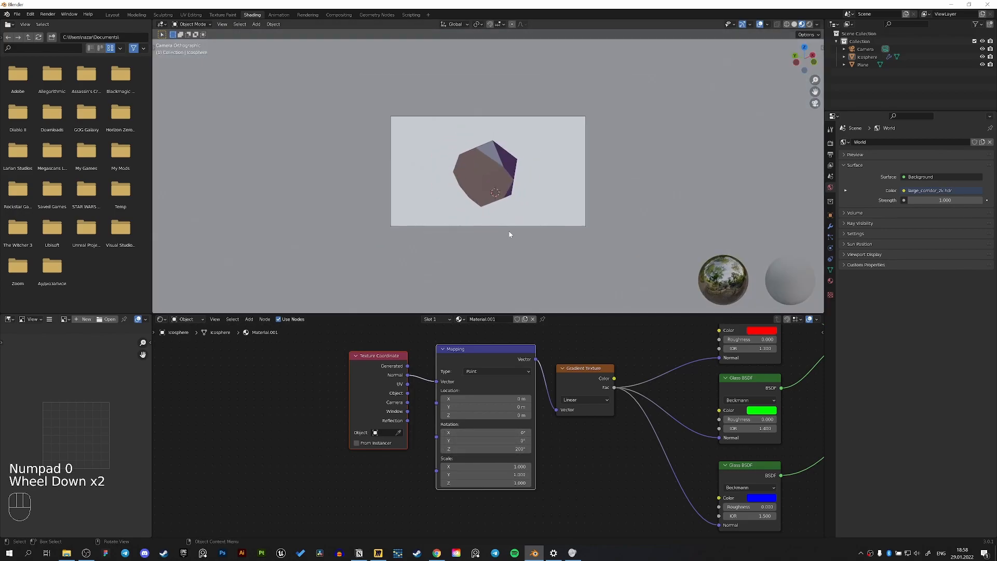
key(z)
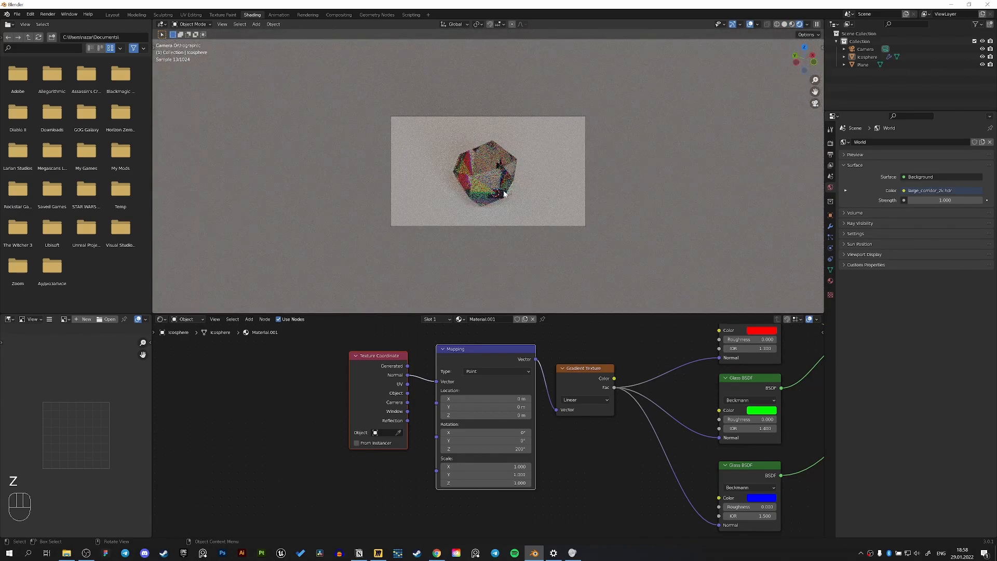
Set the roughness to 0.4 on the red Glass BSDF and copy that value to the green and blue ones.
middle_drag(634, 370, 522, 365)
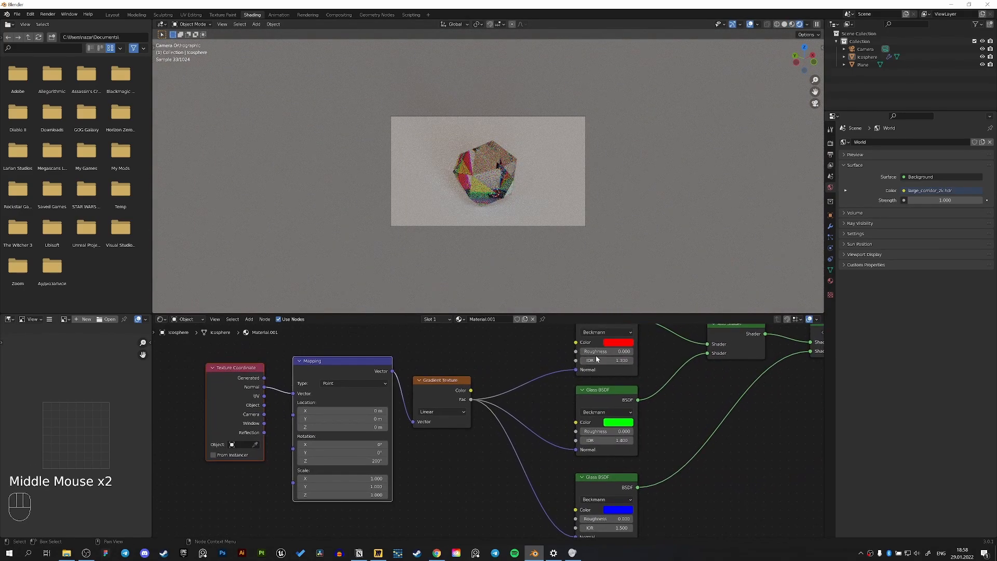
double_click(605, 351)
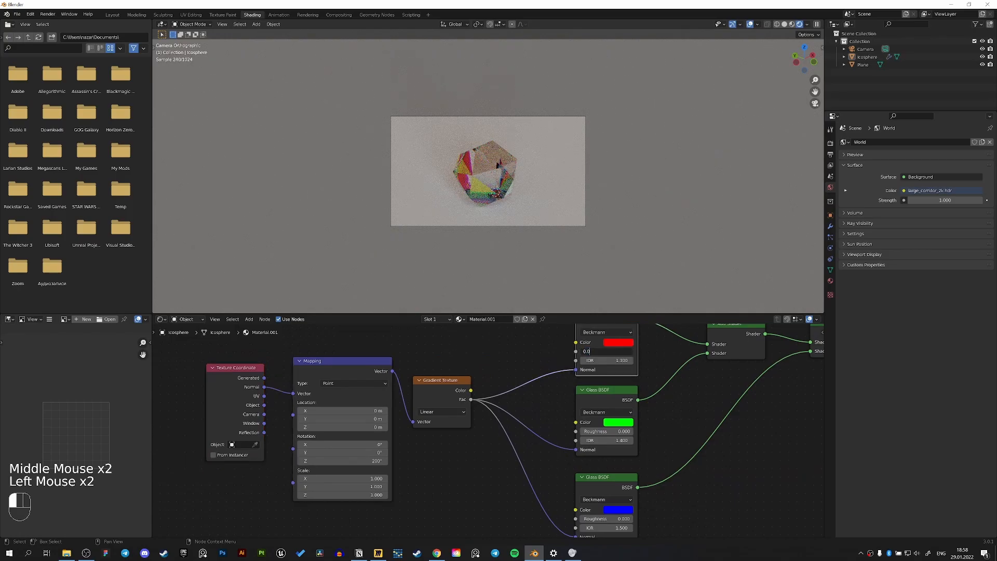
text(4)
key(Return)
key(ctrl+c)
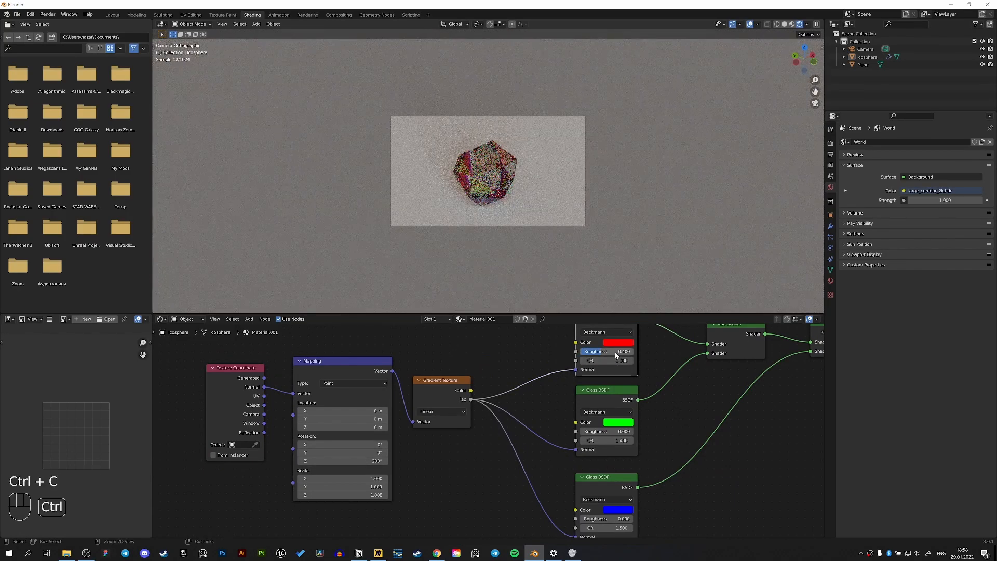
key(ctrl+v)
key(ctrl+v)
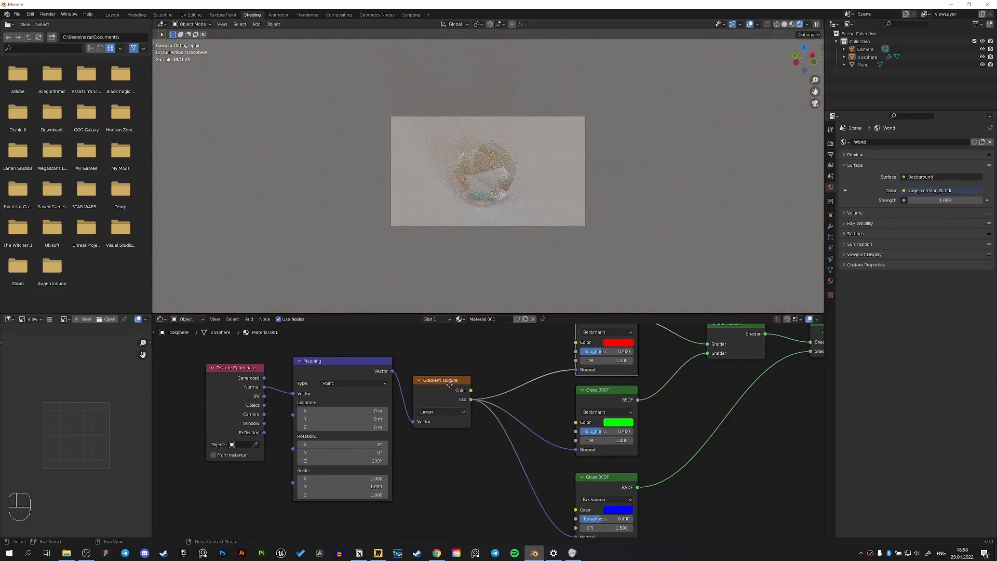
Set the scene's color management look to Very High Contrast in the render settings.
middle_drag(447, 384, 521, 397)
scroll(528, 185, down, 2)
scroll(561, 160, down, 3)
middle_drag(528, 185, 575, 216)
key(KP_0)
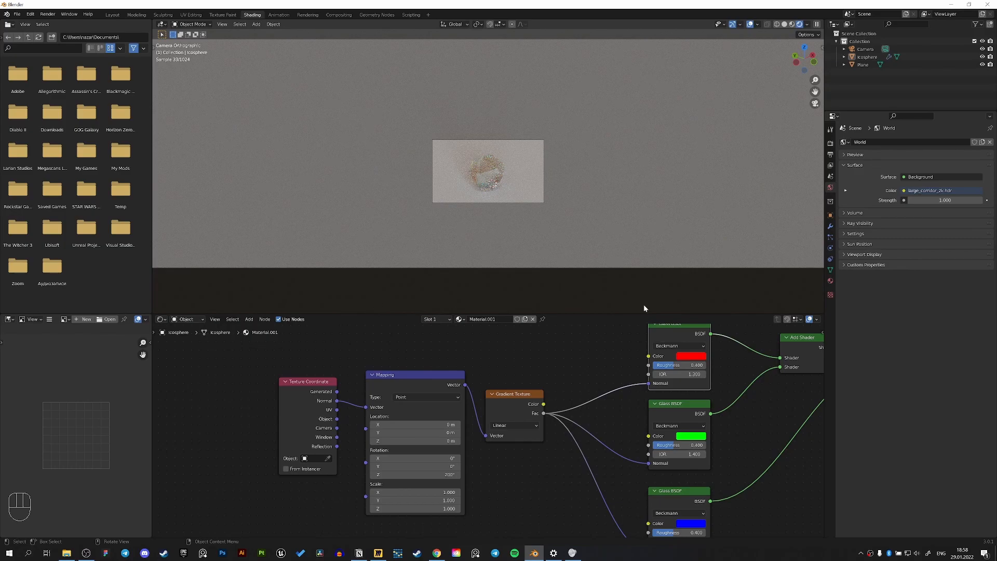
click(831, 143)
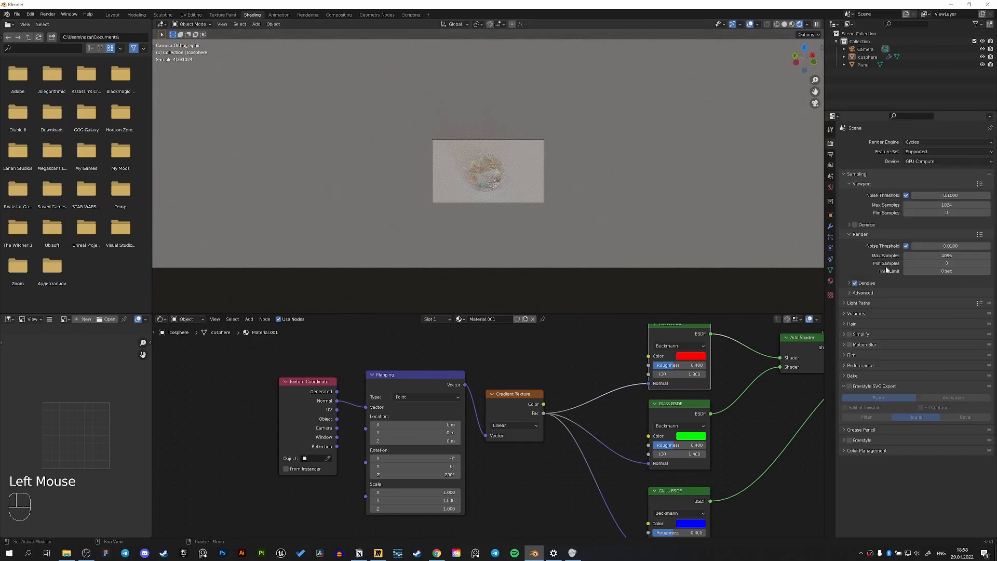
click(850, 452)
scroll(867, 459, down, 2)
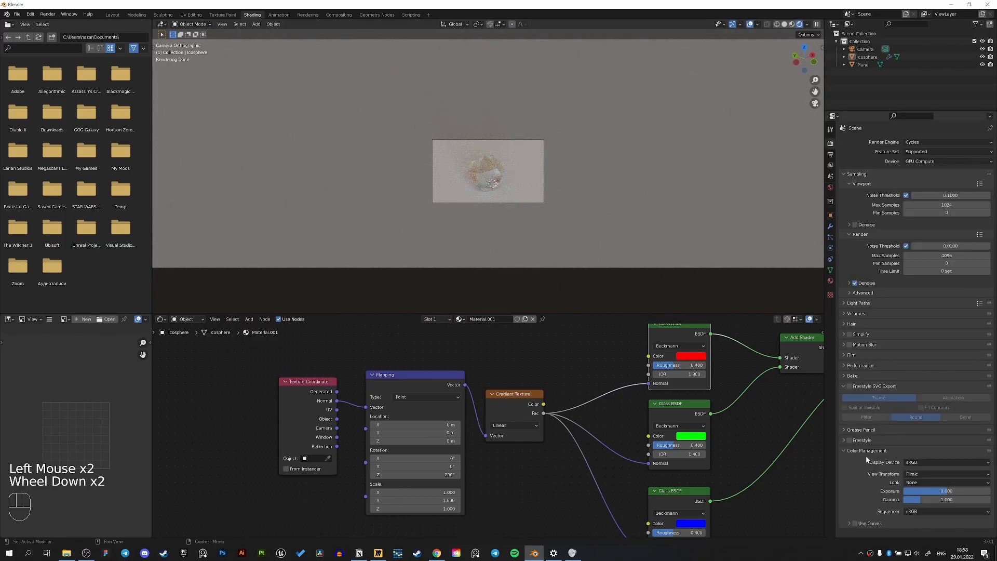
click(918, 483)
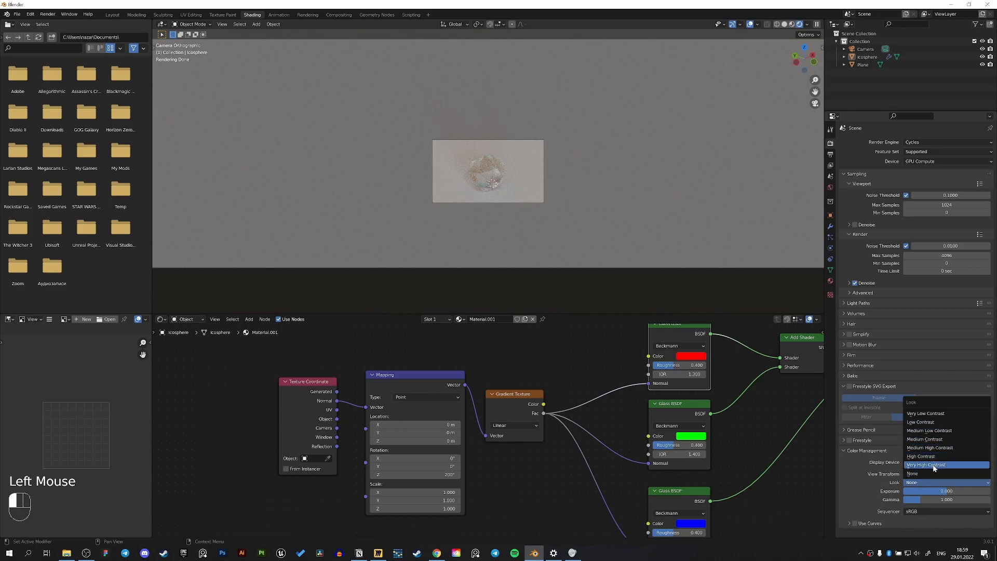
click(927, 464)
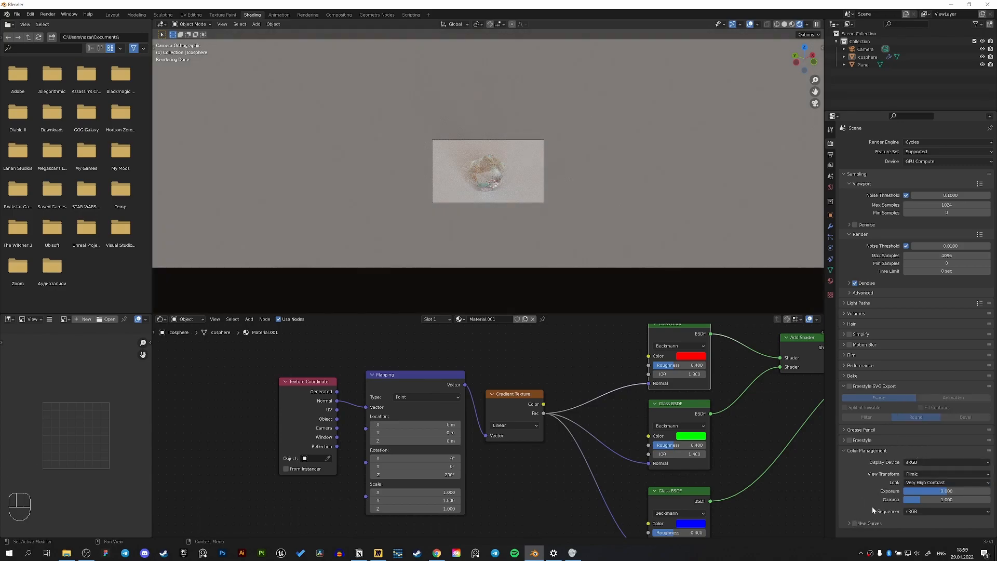
Enable color management curves and shape the combined curve into an S with lowered shadows and raised highlights.
click(855, 524)
click(850, 523)
scroll(944, 467, down, 5)
drag(944, 458, 934, 445)
drag(887, 469, 891, 480)
drag(933, 445, 933, 448)
drag(893, 481, 891, 479)
drag(933, 448, 933, 444)
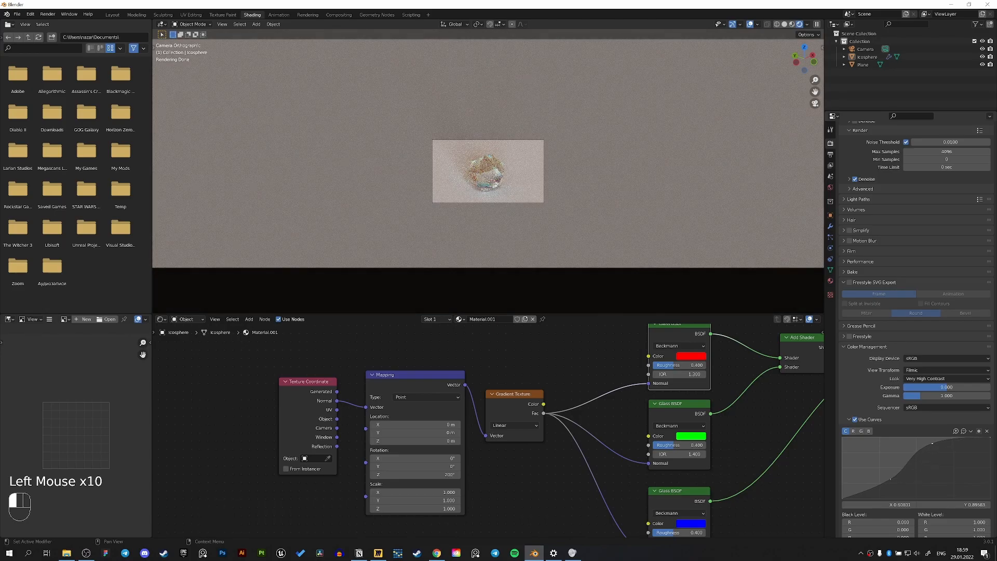
click(932, 443)
Examine the rendered glass icosphere and its shadow from several angles.
scroll(481, 182, up, 1)
scroll(482, 192, up, 1)
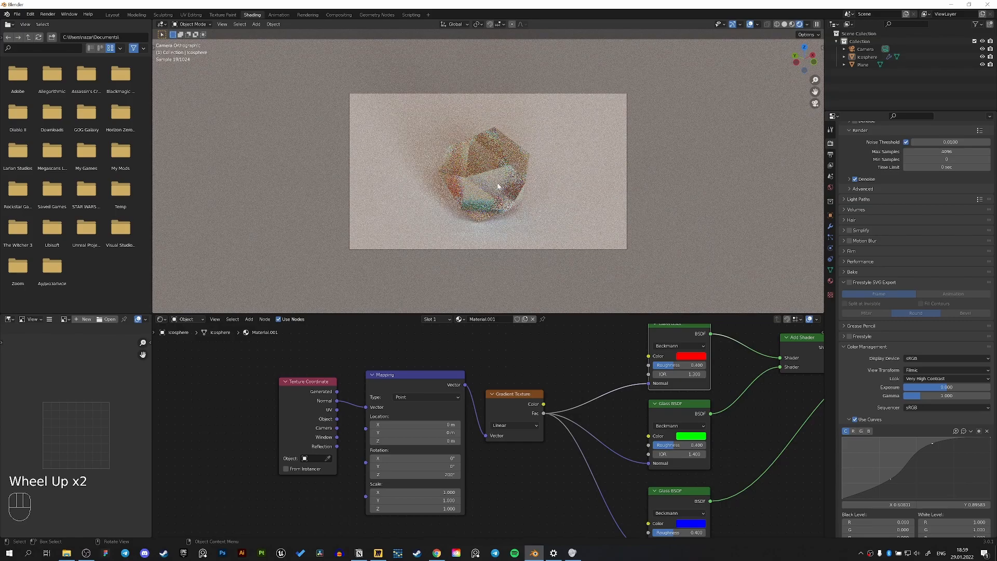
click(498, 185)
middle_drag(498, 186, 522, 197)
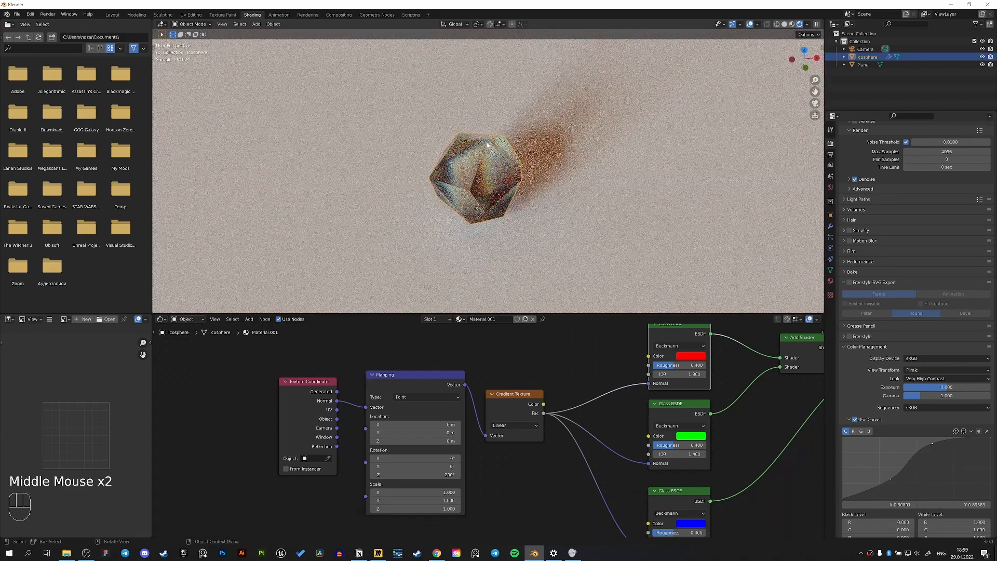
middle_drag(493, 190, 595, 147)
middle_drag(578, 184, 588, 208)
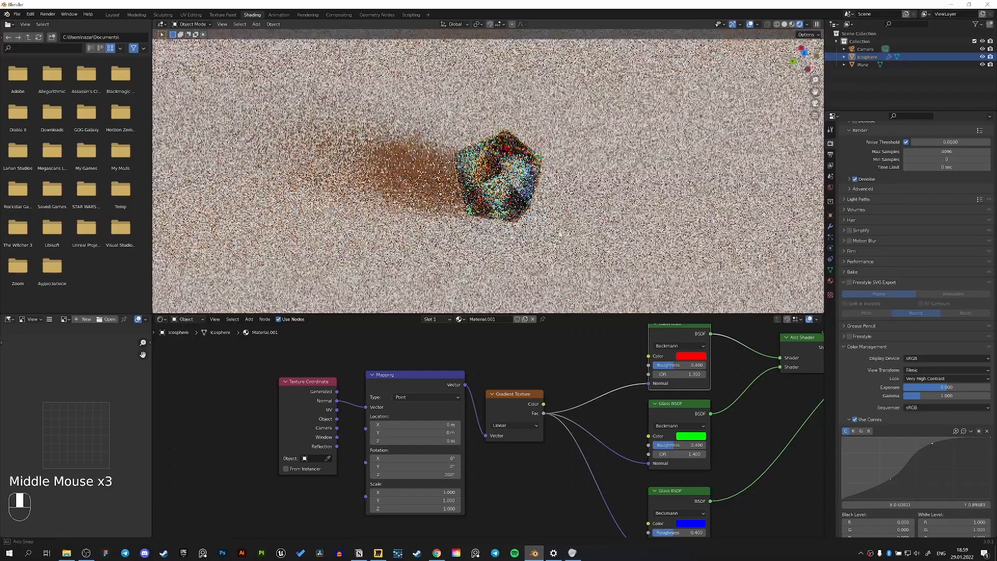
middle_drag(524, 228, 432, 158)
middle_drag(510, 180, 513, 211)
Add a cube mesh and scale it down along the X axis into a thinner block.
key(shift+a)
click(544, 216)
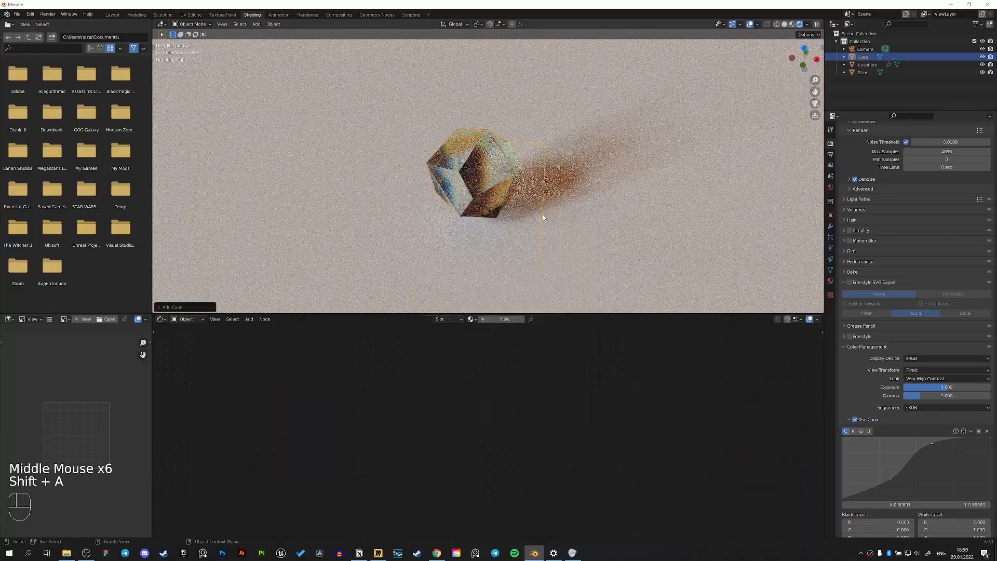
scroll(544, 216, down, 2)
key(s)
key(x)
click(527, 224)
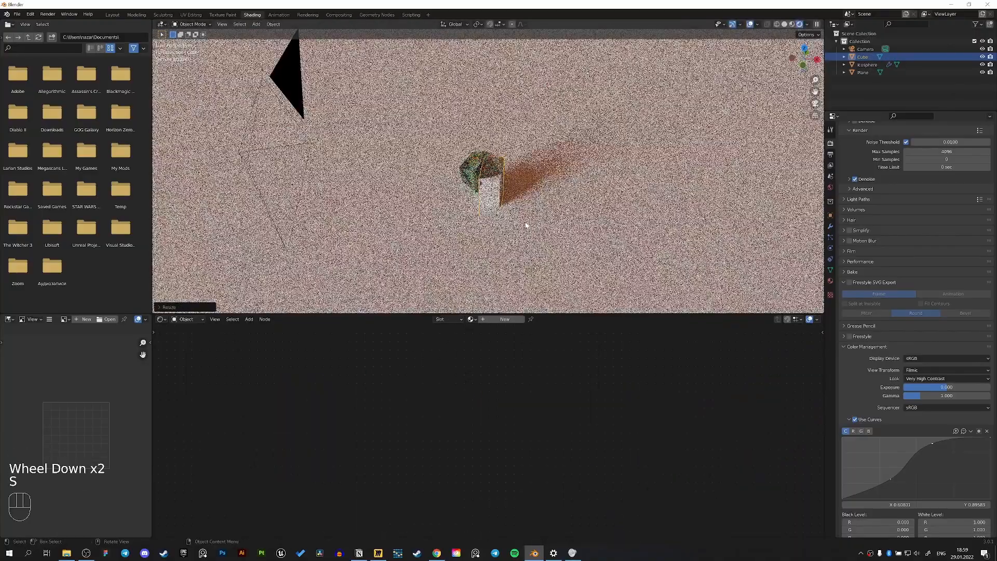
Move and rotate the block in the camera view so that it surrounds the icosphere.
key(KP_0)
key(g)
key(g)
key(r)
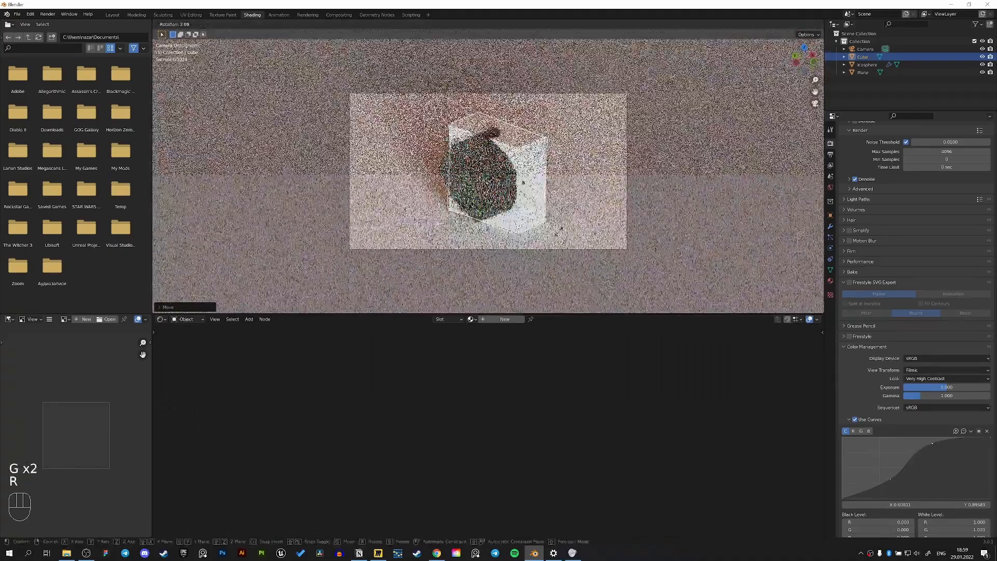
key(g)
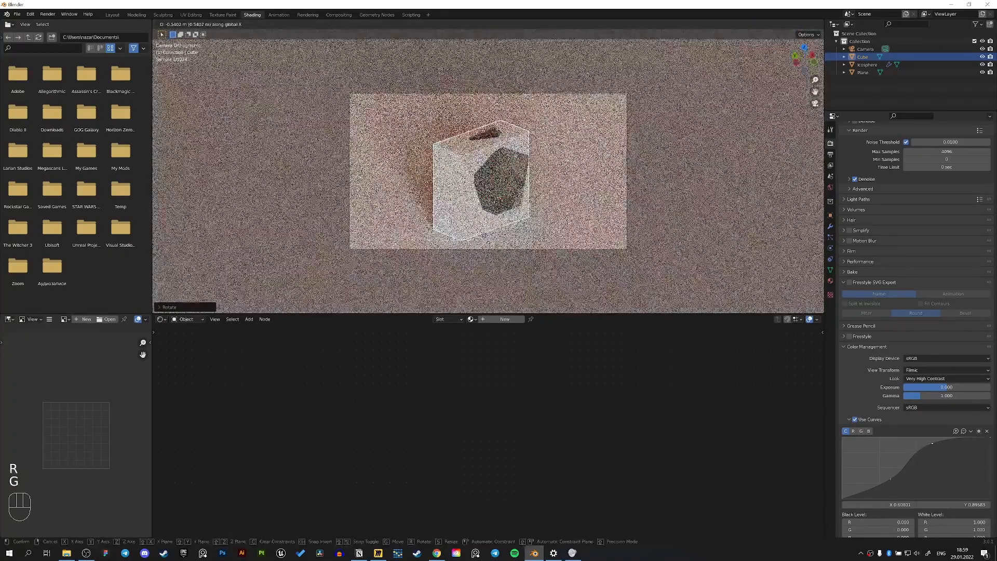
click(506, 188)
Link the icosphere's glass material to the cube.
shift+click(507, 188)
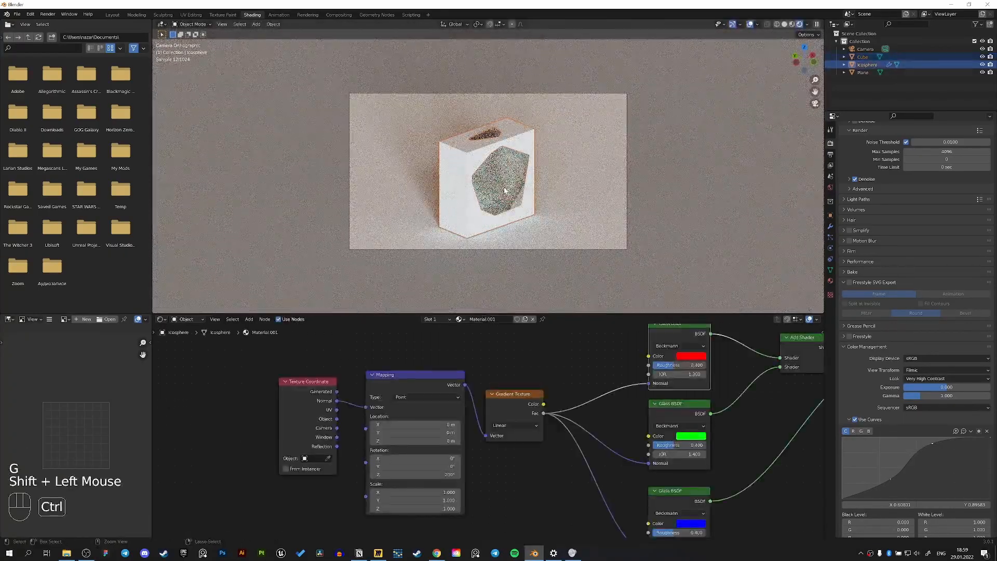
key(ctrl+l)
click(524, 181)
Delete the icosphere inside the cube.
click(523, 181)
click(526, 179)
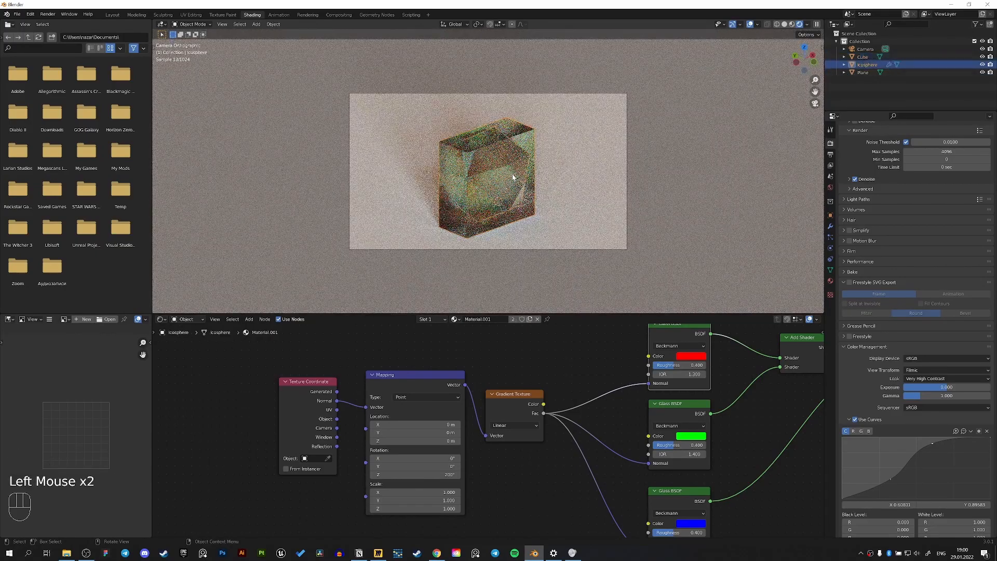
key(Delete)
Rotate the glass cube about 13° around the global Z axis.
click(530, 172)
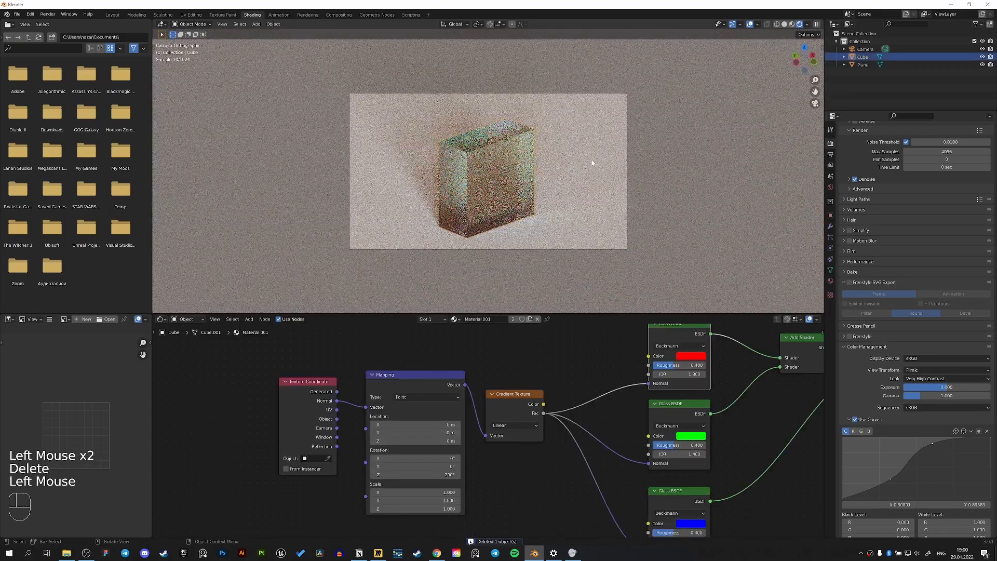
key(r)
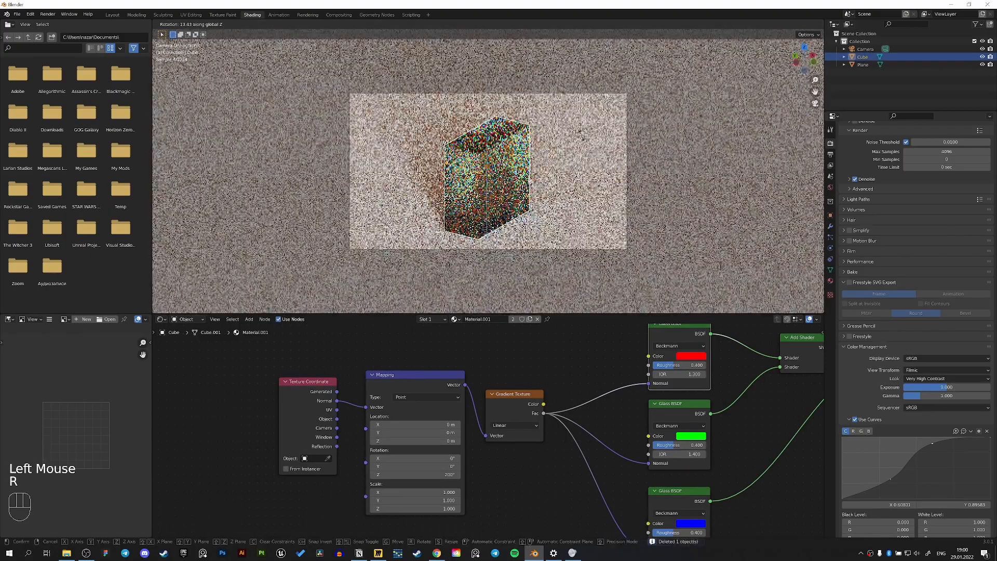
click(580, 135)
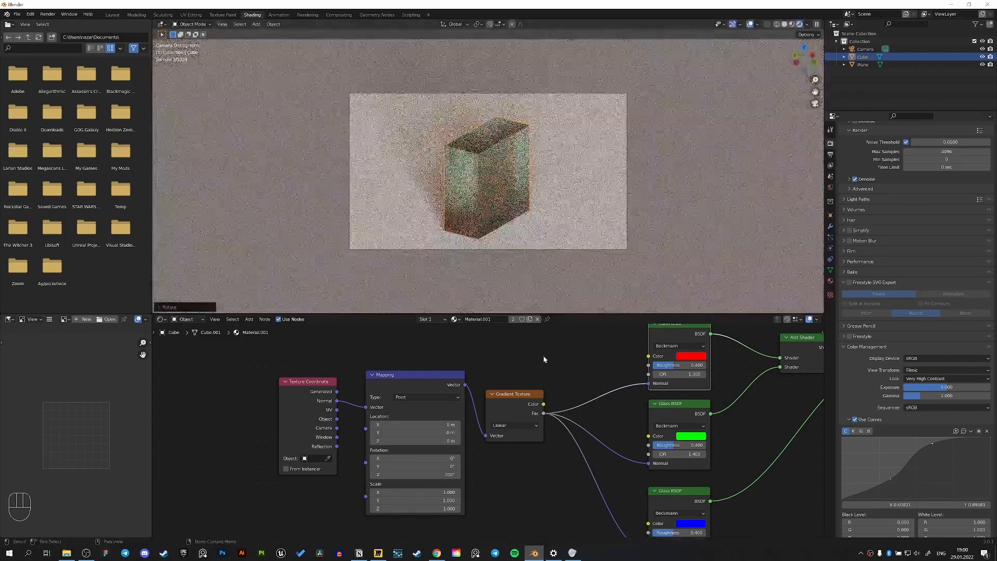
Set the Mapping node's Z rotation to 174° and check the cube's refraction from another angle and through the camera.
middle_drag(543, 353, 579, 315)
click(408, 436)
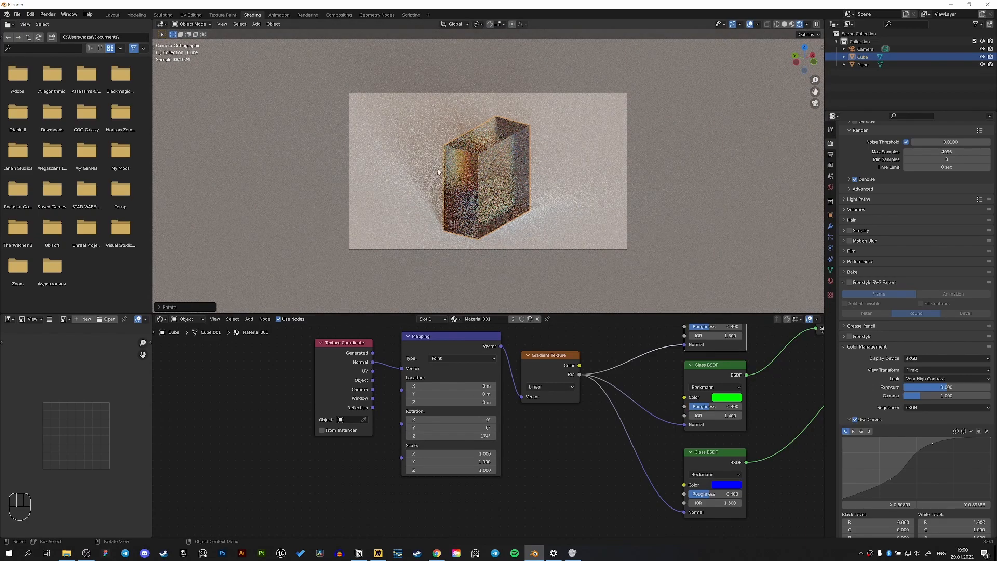
middle_drag(506, 188, 656, 217)
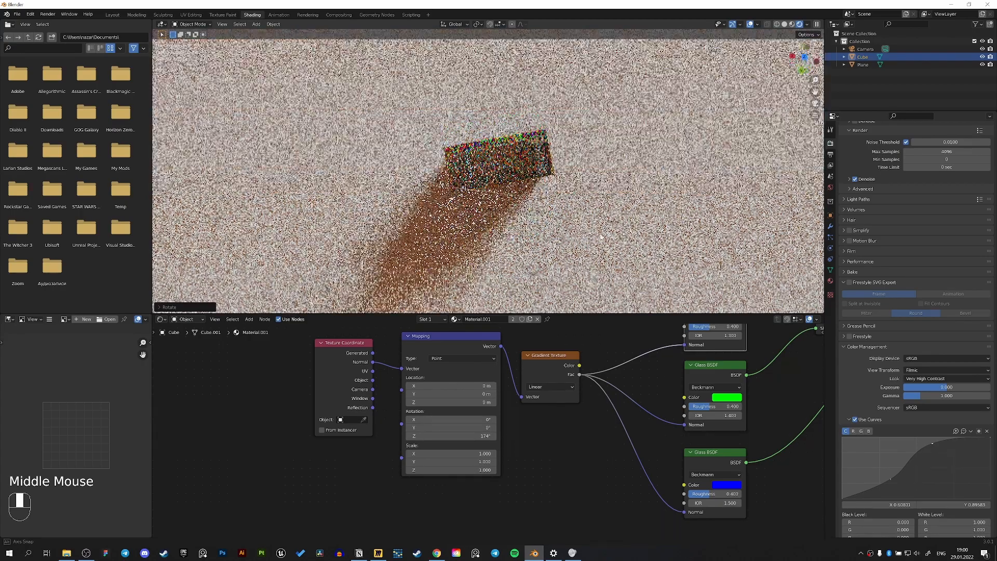
middle_drag(545, 202, 530, 192)
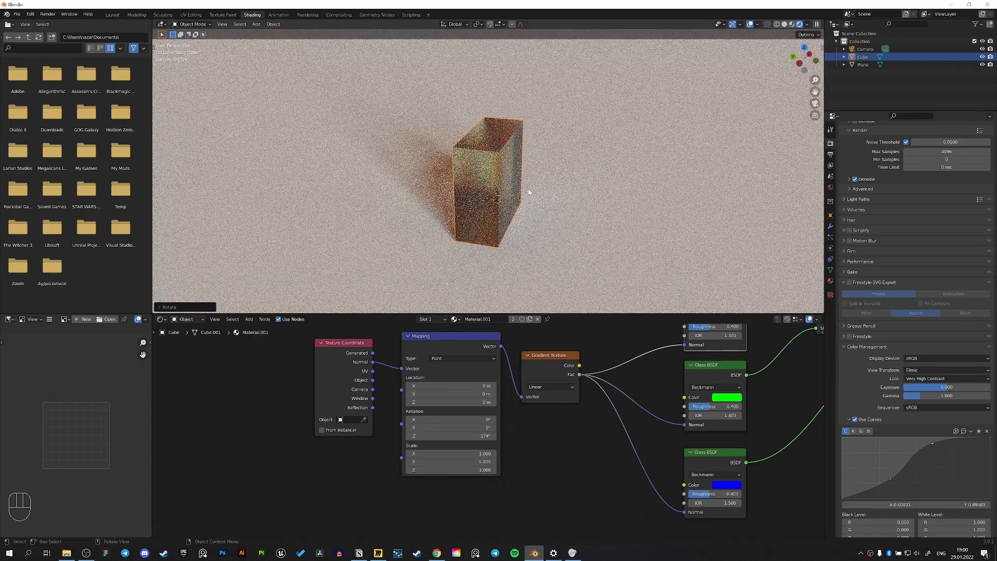
key(KP_0)
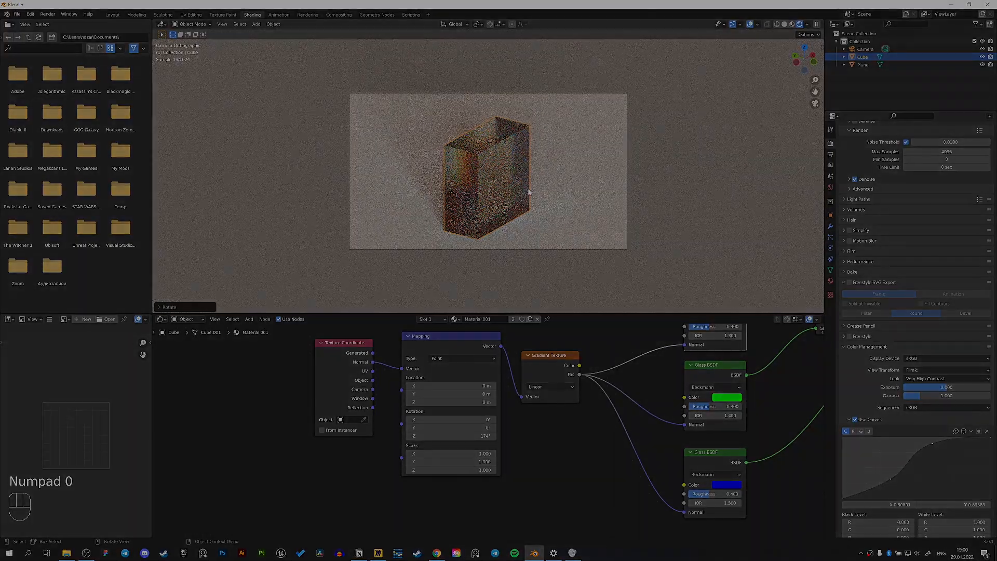